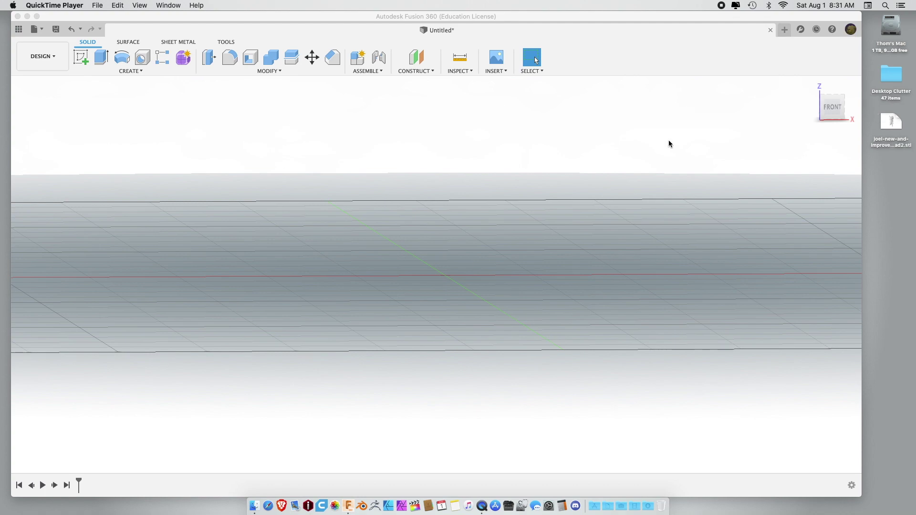
Step: Bring the Fusion 360 design window into focus
{"action": "left_click", "coordinate": [456, 70]}
Step: Import the mini-figure STL mesh from the Desktop and rotate it 90° to stand upright
{"action": "left_click", "coordinate": [496, 70]}
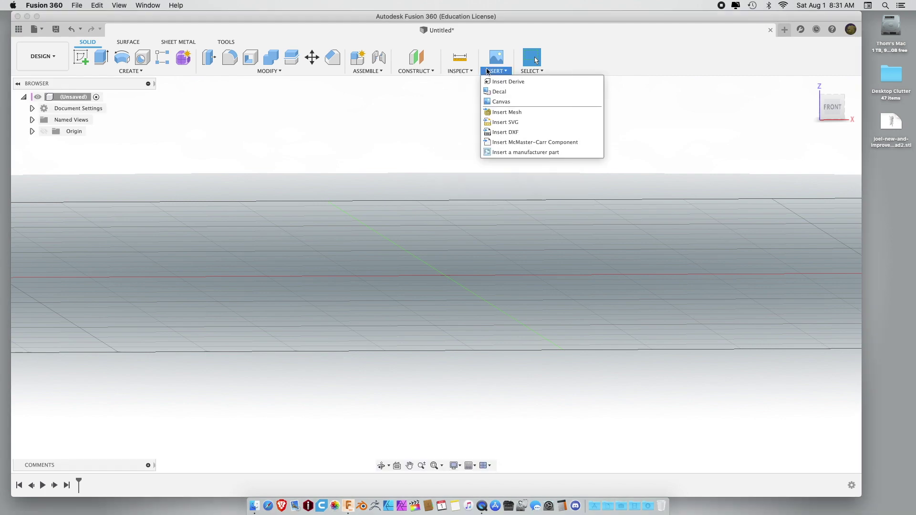
{"action": "left_click", "coordinate": [499, 117]}
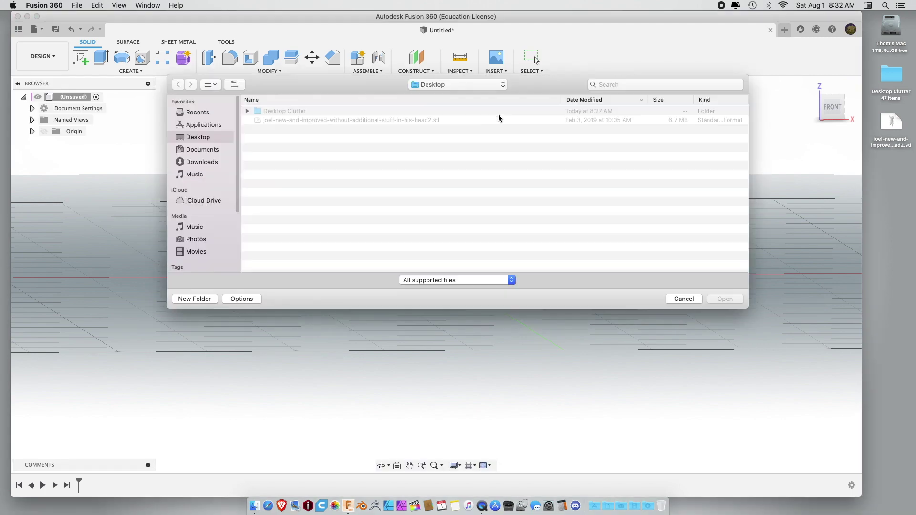
{"action": "left_click", "coordinate": [308, 120]}
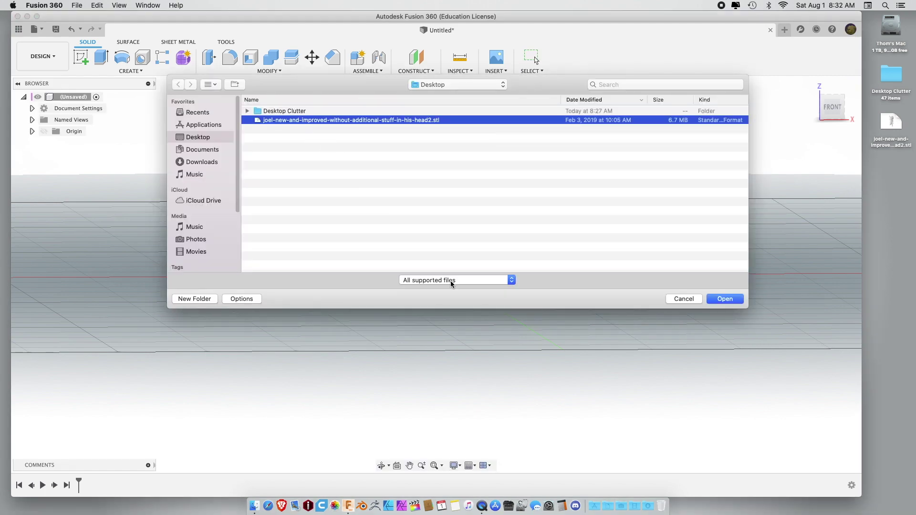
{"action": "left_click", "coordinate": [725, 300]}
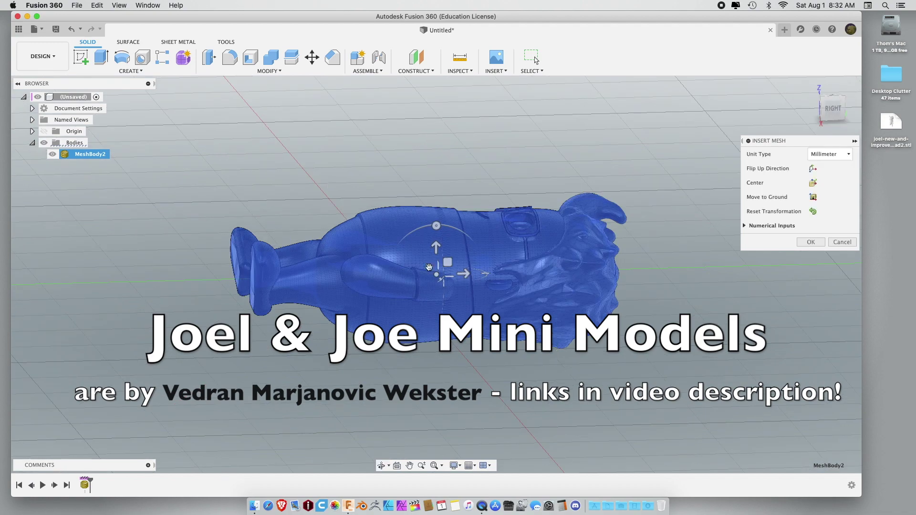
{"action": "left_click_drag", "start_coordinate": [432, 232], "coordinate": [348, 286]}
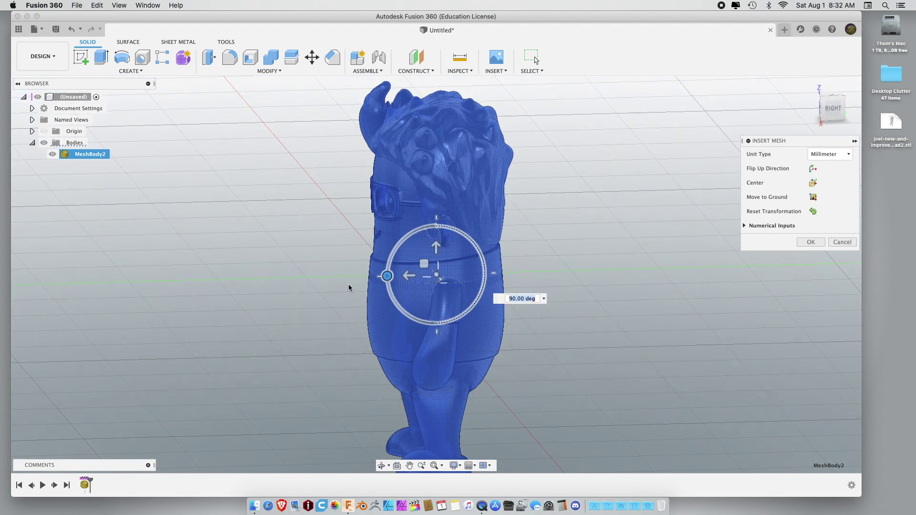
{"action": "middle_click_drag", "start_coordinate": [262, 310], "coordinate": [329, 314], "text": "shift"}
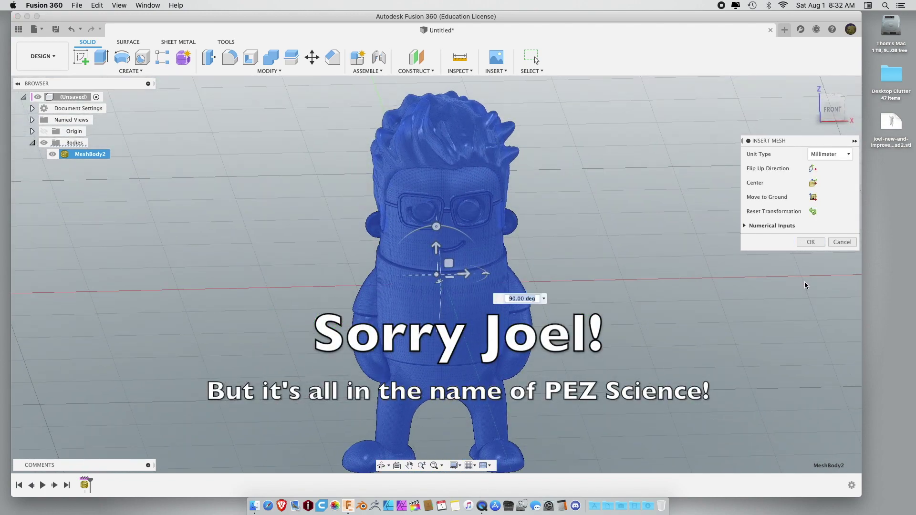
{"action": "left_click", "coordinate": [811, 242]}
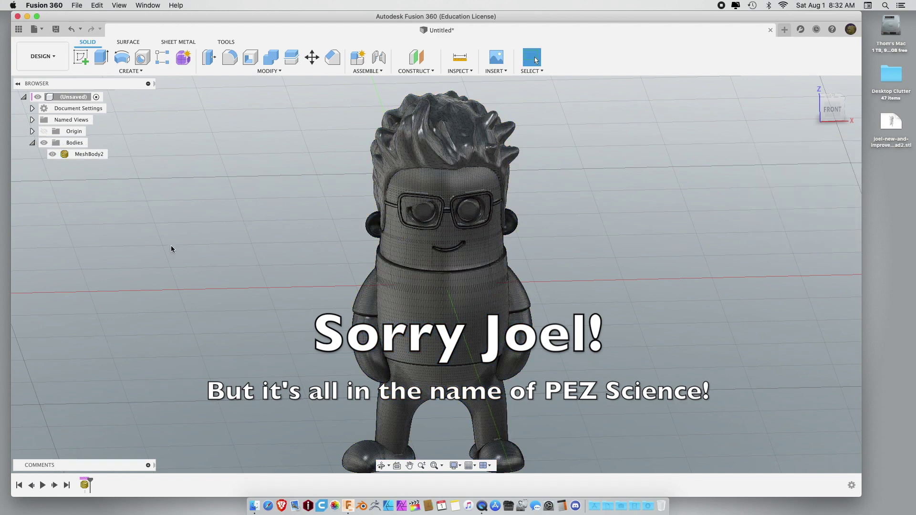
Step: Turn off design history capture and confirm removing the timeline
{"action": "mouse_move", "coordinate": [173, 249]}
{"action": "middle_mouse_down", "text": "shift"}
{"action": "mouse_move", "coordinate": [210, 223]}
{"action": "mouse_move", "coordinate": [153, 215]}
{"action": "mouse_move", "coordinate": [156, 256]}
{"action": "mouse_move", "coordinate": [172, 249]}
{"action": "mouse_move", "coordinate": [165, 240]}
{"action": "middle_mouse_up", "text": "shift"}
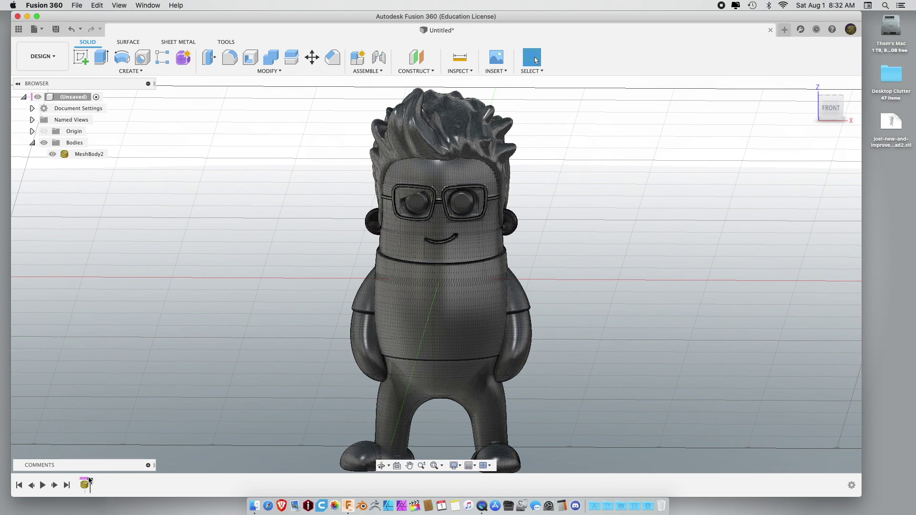
{"action": "left_click", "coordinate": [852, 487]}
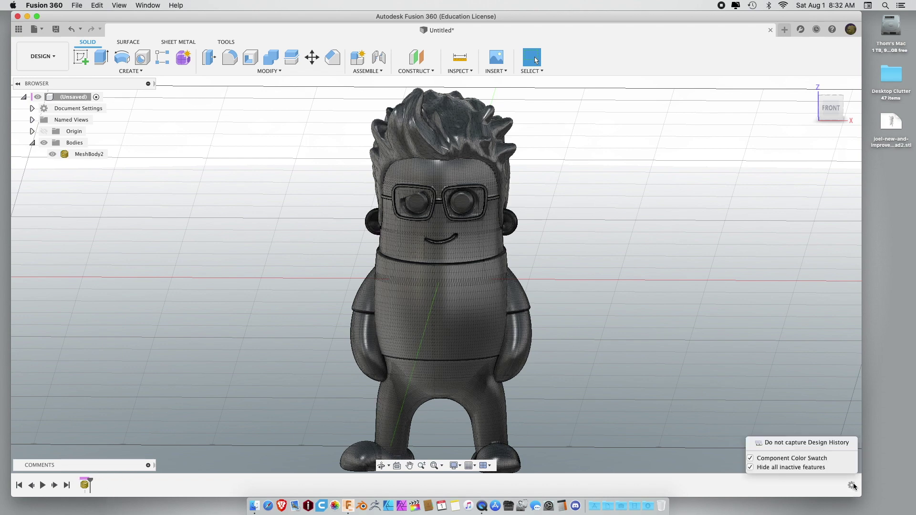
{"action": "left_click", "coordinate": [792, 443]}
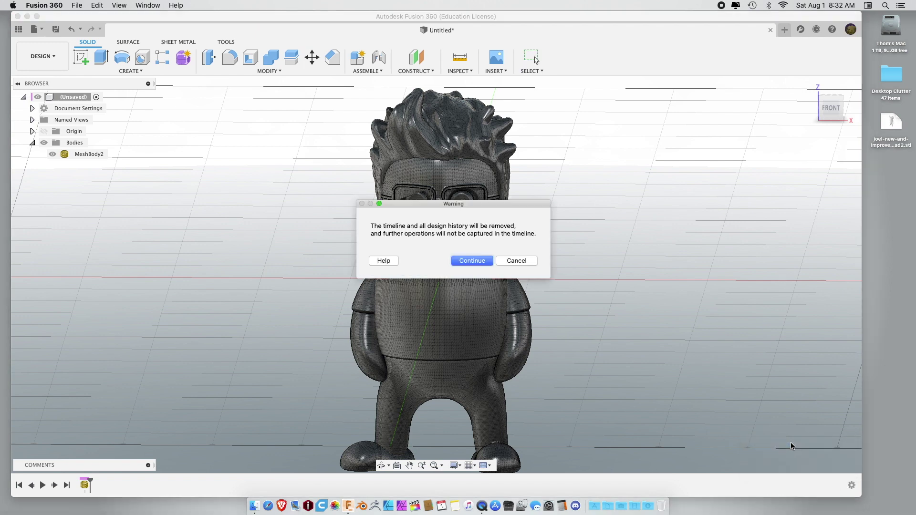
{"action": "left_click", "coordinate": [475, 261]}
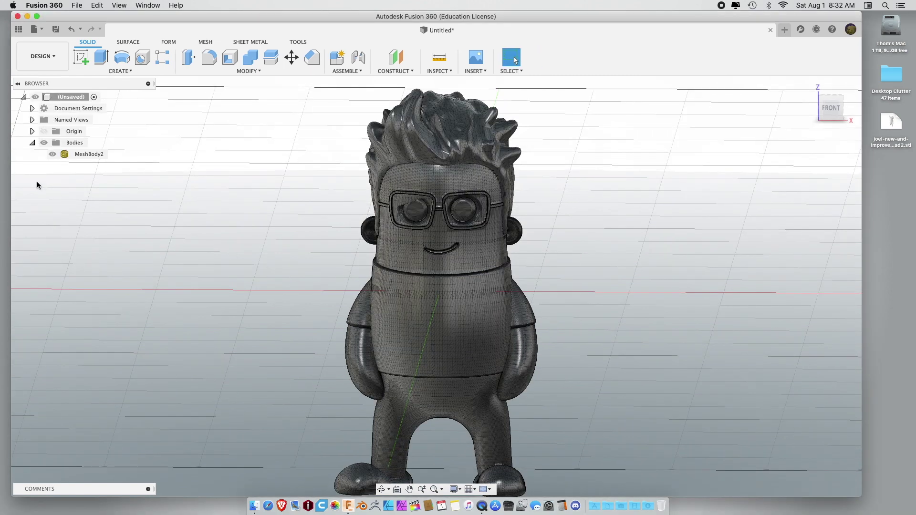
Step: Select MeshBody2 and browse the Mesh tab's Create and Modify options
{"action": "left_click", "coordinate": [76, 155]}
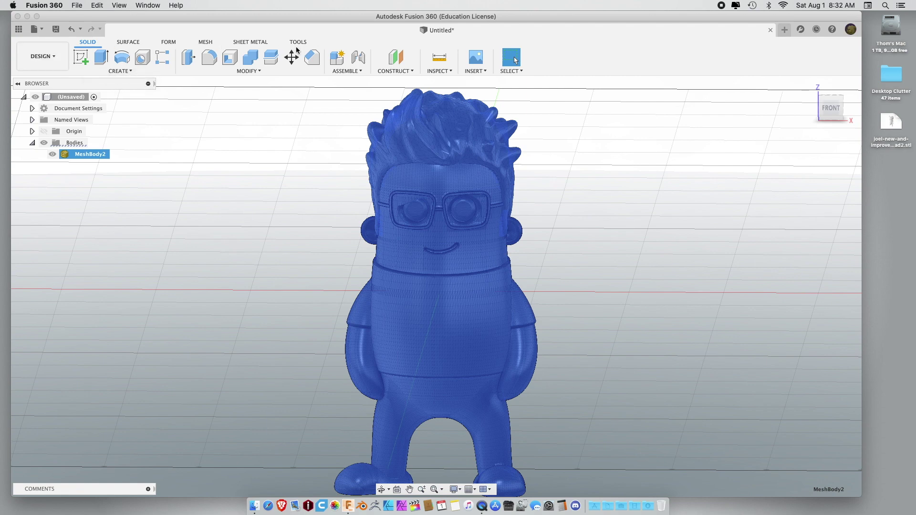
{"action": "left_click", "coordinate": [205, 42]}
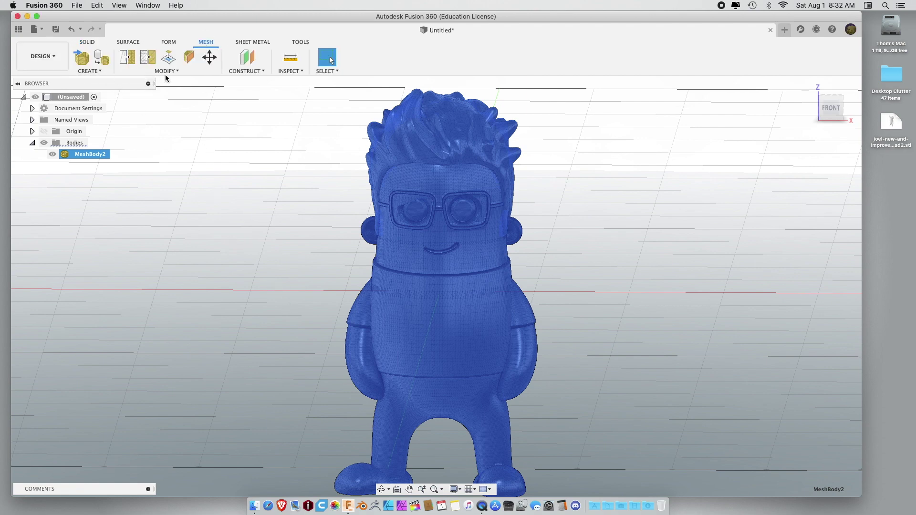
{"action": "left_click", "coordinate": [89, 71]}
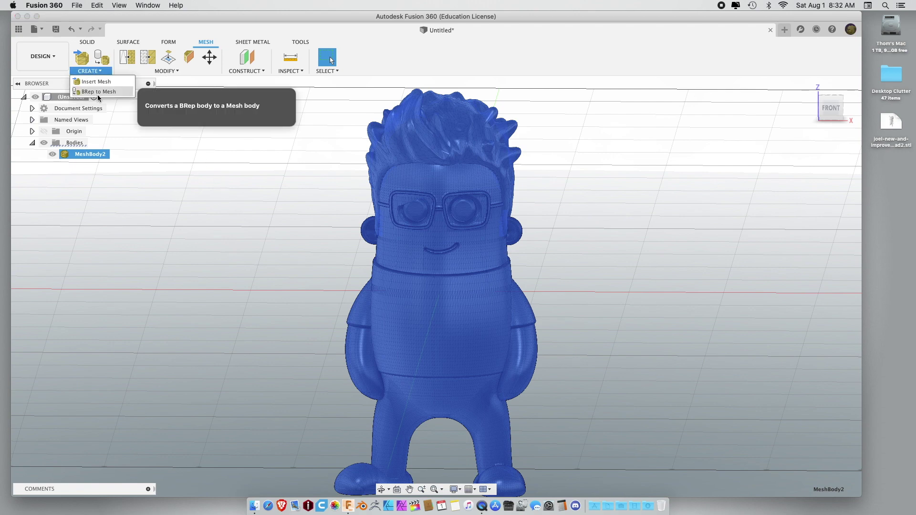
{"action": "left_click", "coordinate": [165, 70]}
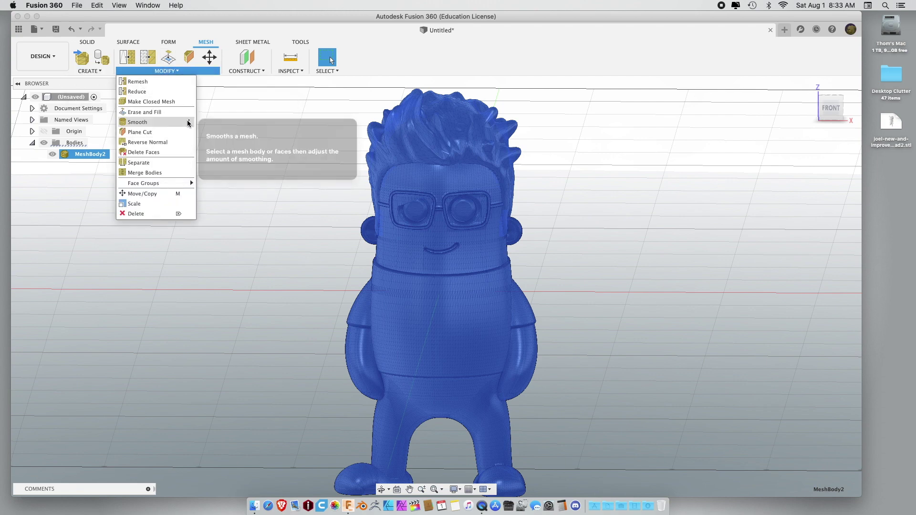
{"action": "left_click", "coordinate": [217, 114]}
Step: Deselect the body, orbit to inspect its side, and return to the Solid tools
{"action": "left_click", "coordinate": [218, 114]}
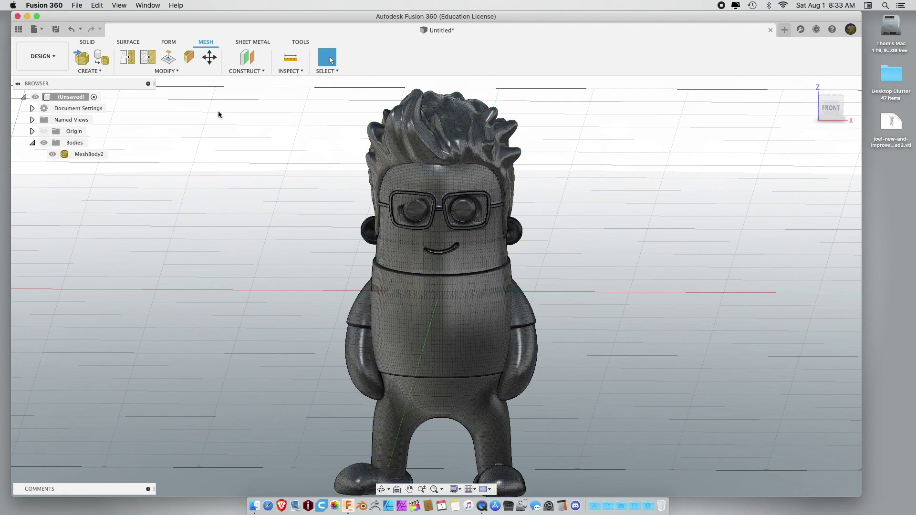
{"action": "middle_click_drag", "start_coordinate": [221, 170], "coordinate": [271, 267], "text": "shift"}
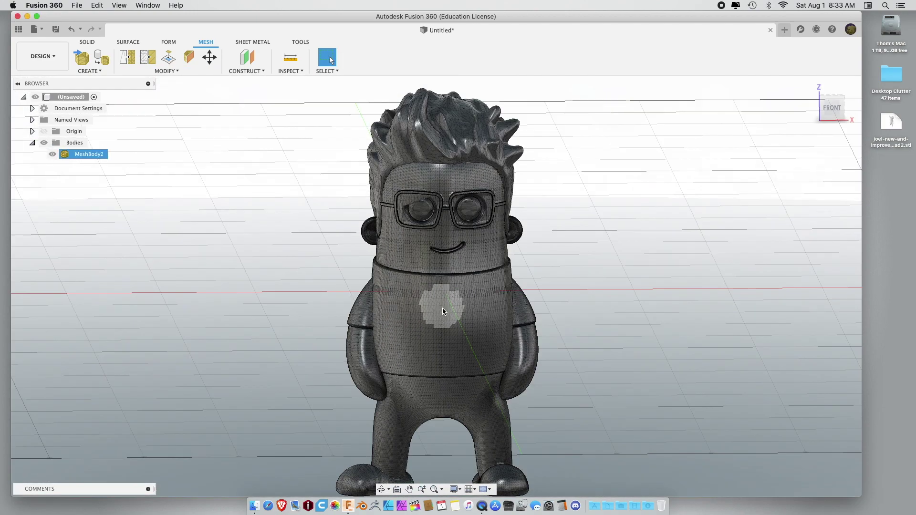
{"action": "left_click", "coordinate": [166, 59]}
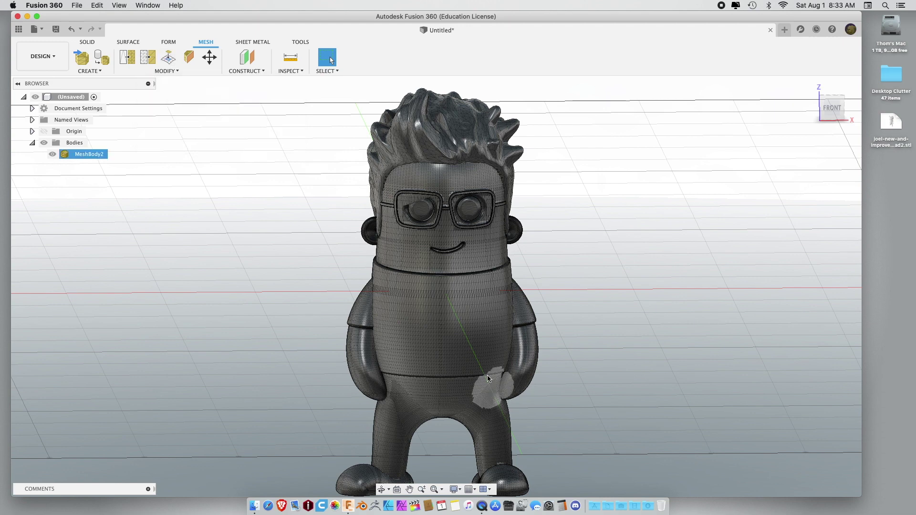
{"action": "left_click", "coordinate": [87, 42]}
{"action": "right_click", "coordinate": [90, 154]}
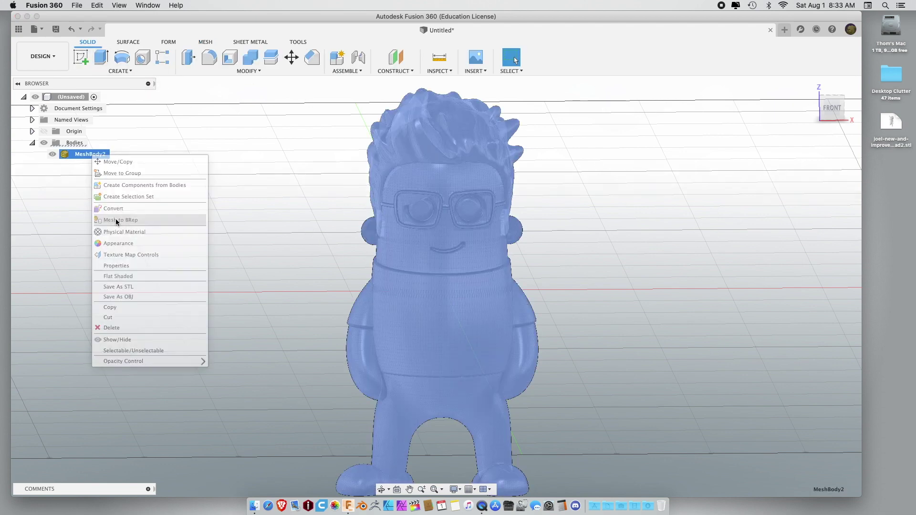
{"action": "left_click", "coordinate": [116, 220]}
{"action": "left_click", "coordinate": [810, 185]}
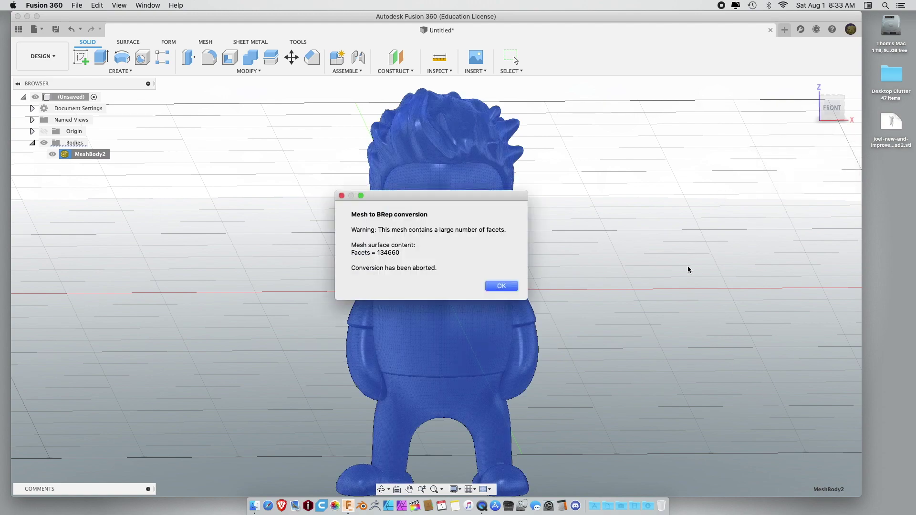
{"action": "left_click", "coordinate": [500, 288]}
{"action": "left_click", "coordinate": [206, 42]}
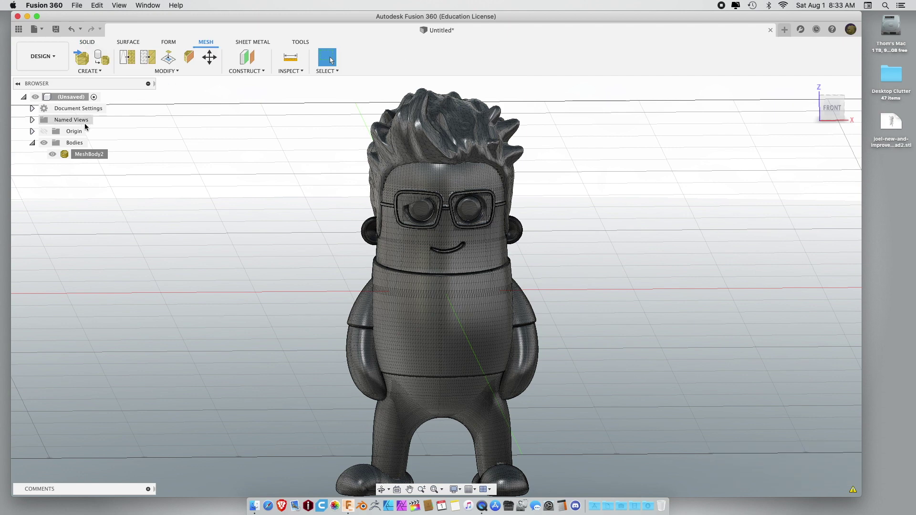
Step: Start Erase and Fill and select the mesh faces below the head from a front view
{"action": "left_click", "coordinate": [168, 57]}
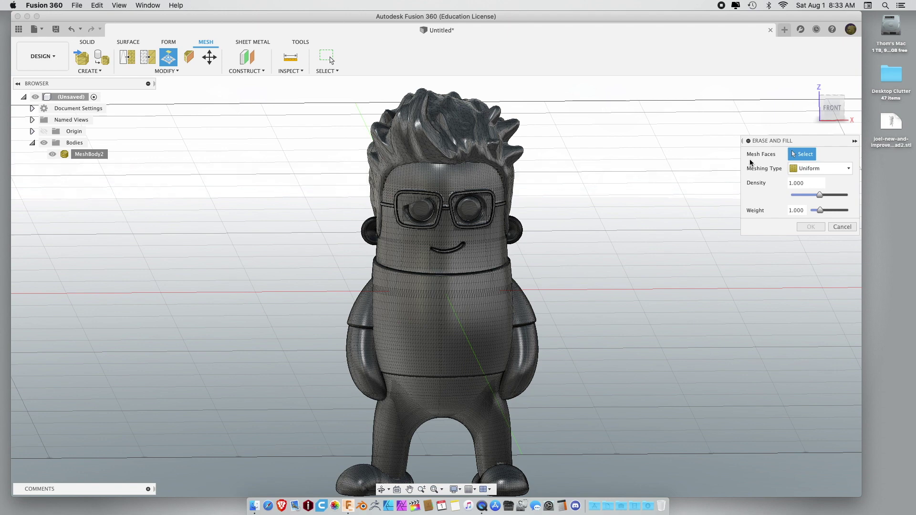
{"action": "left_click", "coordinate": [833, 106]}
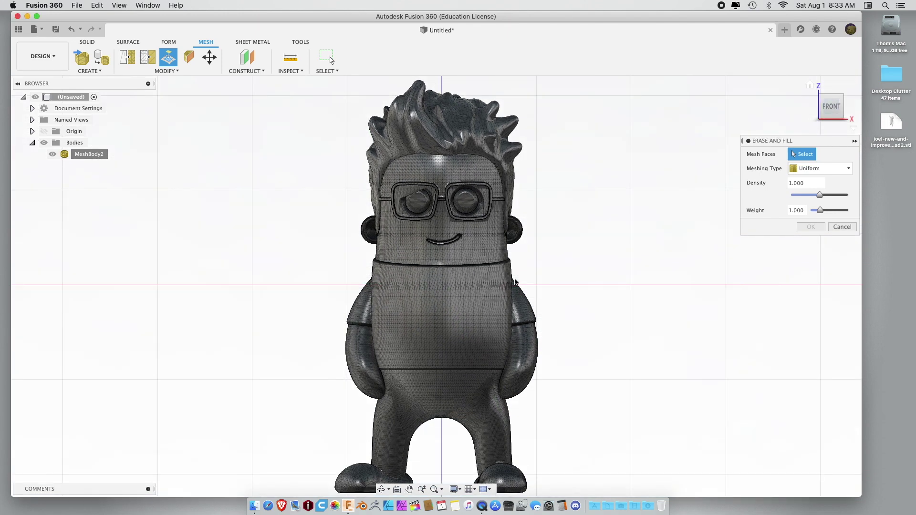
{"action": "left_click_drag", "start_coordinate": [236, 261], "coordinate": [152, 350]}
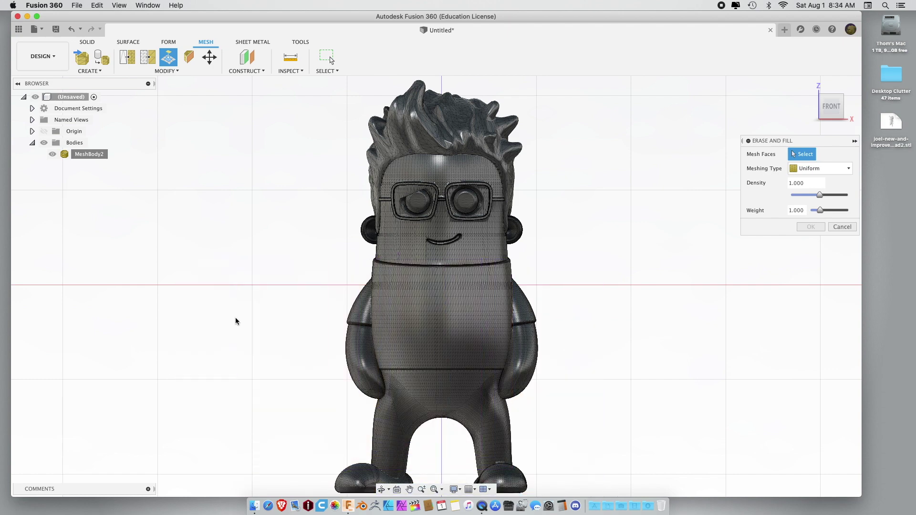
{"action": "left_click_drag", "start_coordinate": [221, 282], "coordinate": [674, 503]}
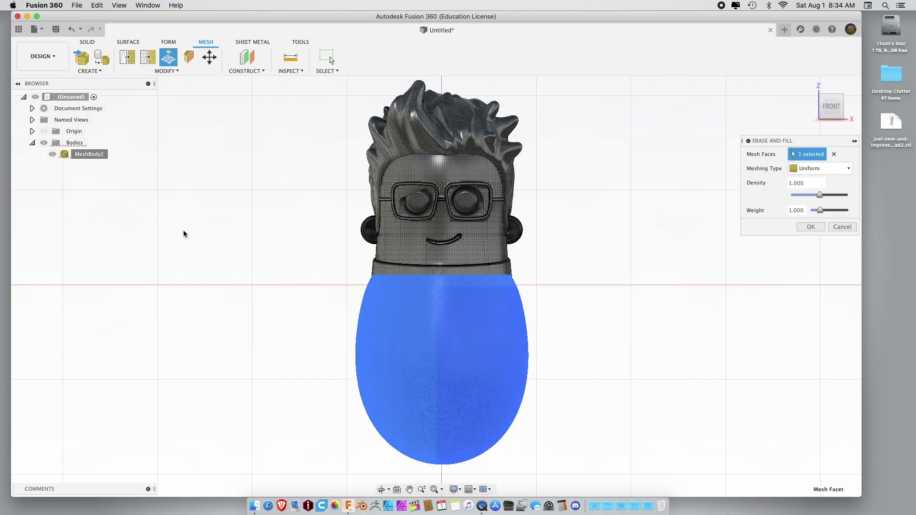
{"action": "mouse_move", "coordinate": [183, 234]}
{"action": "middle_mouse_down", "text": "shift"}
{"action": "mouse_move", "coordinate": [212, 245]}
{"action": "mouse_move", "coordinate": [231, 241]}
{"action": "mouse_move", "coordinate": [236, 229]}
{"action": "mouse_move", "coordinate": [112, 233]}
{"action": "mouse_move", "coordinate": [208, 221]}
{"action": "mouse_move", "coordinate": [196, 165]}
{"action": "mouse_move", "coordinate": [182, 228]}
{"action": "middle_mouse_up", "text": "shift"}
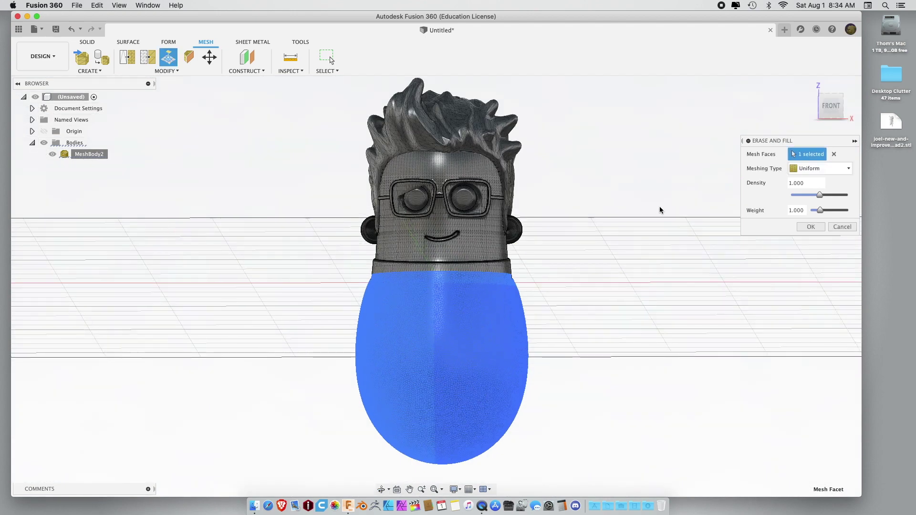
Step: Set the fill Meshing Type to Minimal, check the flat cap from below, and confirm
{"action": "left_click", "coordinate": [816, 169]}
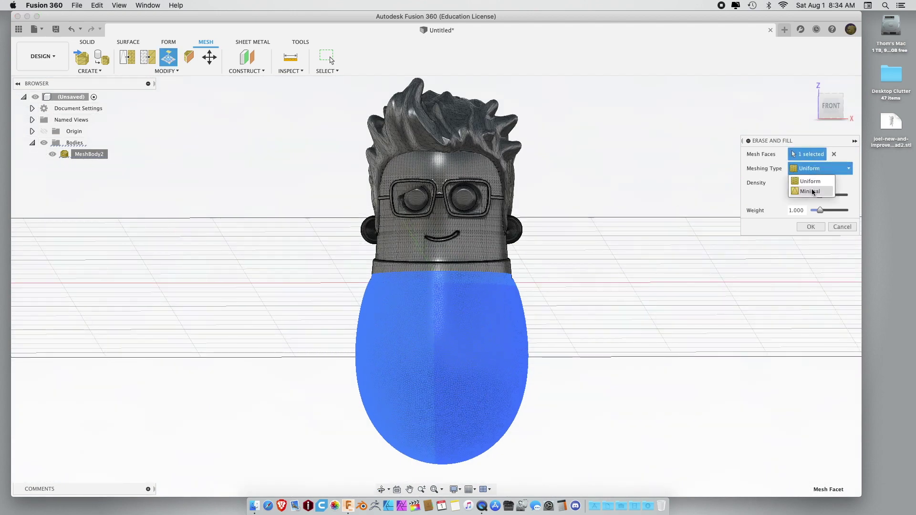
{"action": "left_click", "coordinate": [814, 192]}
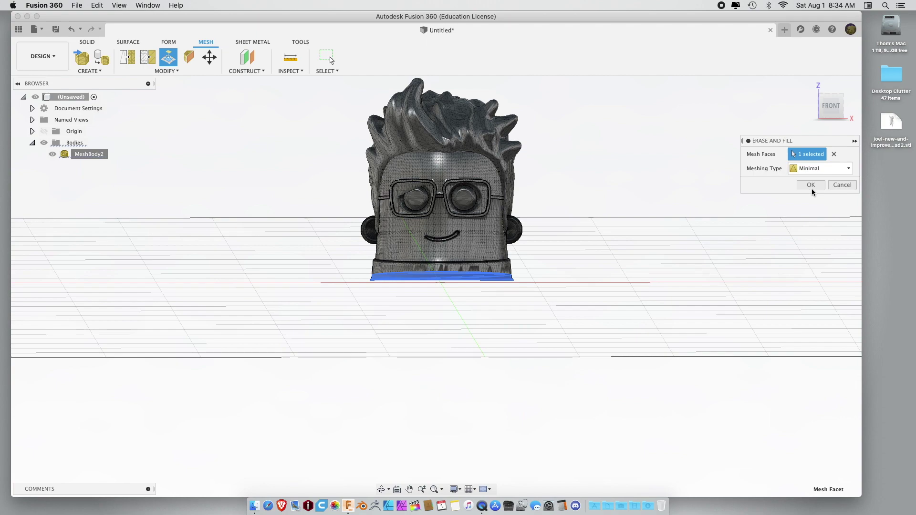
{"action": "mouse_move", "coordinate": [687, 249]}
{"action": "middle_mouse_down", "text": "shift"}
{"action": "mouse_move", "coordinate": [651, 213]}
{"action": "mouse_move", "coordinate": [657, 203]}
{"action": "mouse_move", "coordinate": [669, 263]}
{"action": "middle_mouse_up", "text": "shift"}
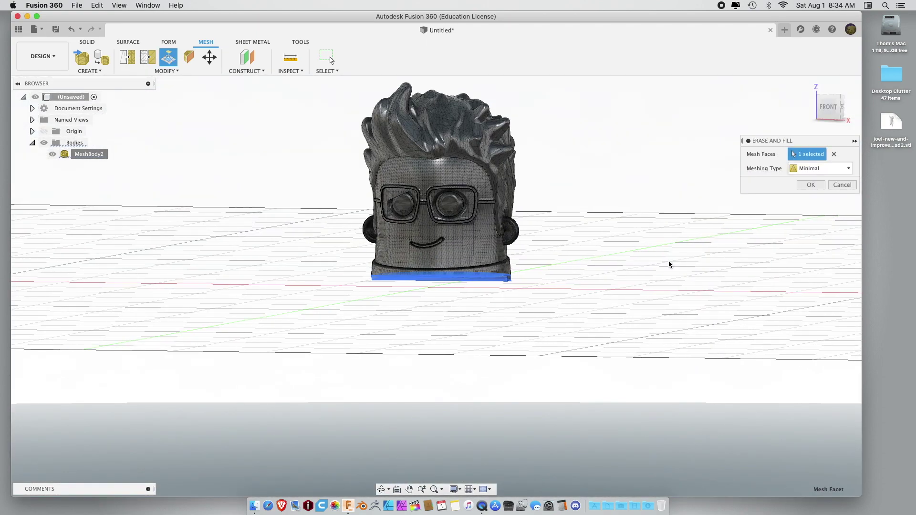
{"action": "middle_click_drag", "start_coordinate": [672, 213], "coordinate": [536, 259], "text": "shift"}
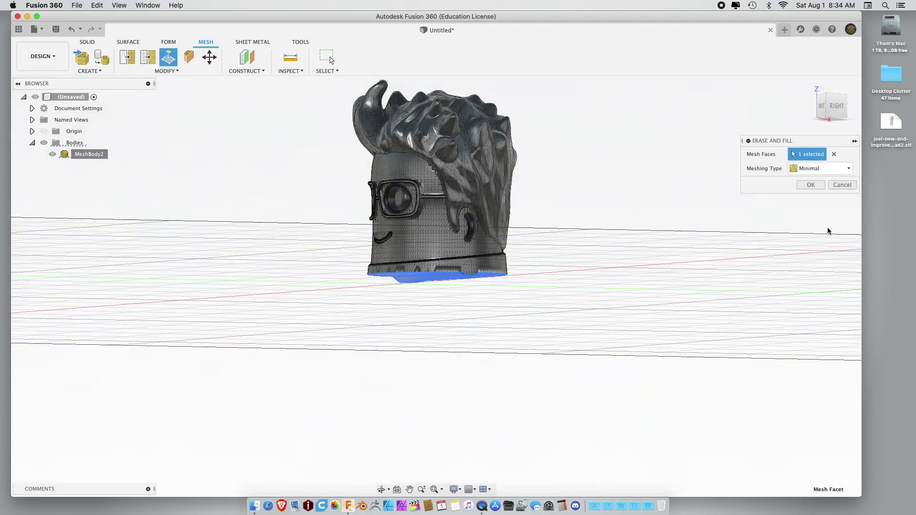
{"action": "mouse_move", "coordinate": [750, 213]}
{"action": "middle_mouse_down", "text": "shift"}
{"action": "mouse_move", "coordinate": [832, 229]}
{"action": "mouse_move", "coordinate": [801, 235]}
{"action": "middle_mouse_up", "text": "shift"}
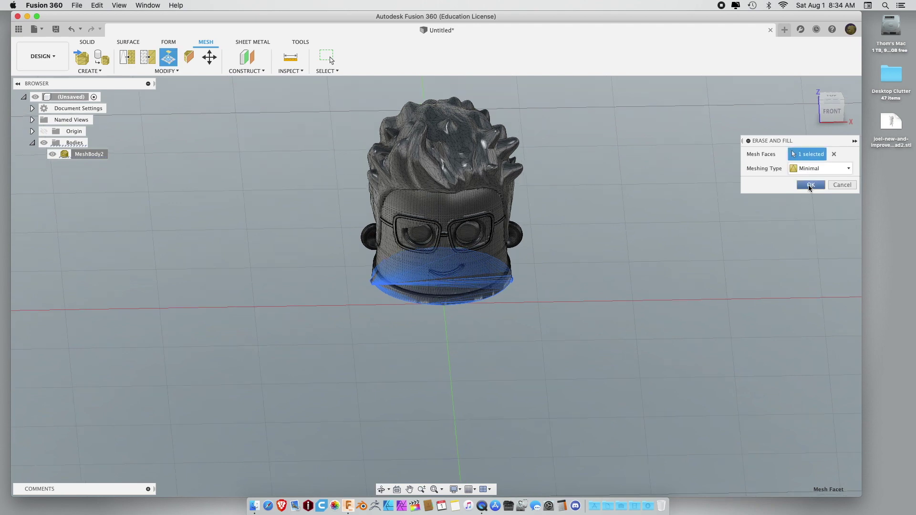
{"action": "key", "text": "Escape"}
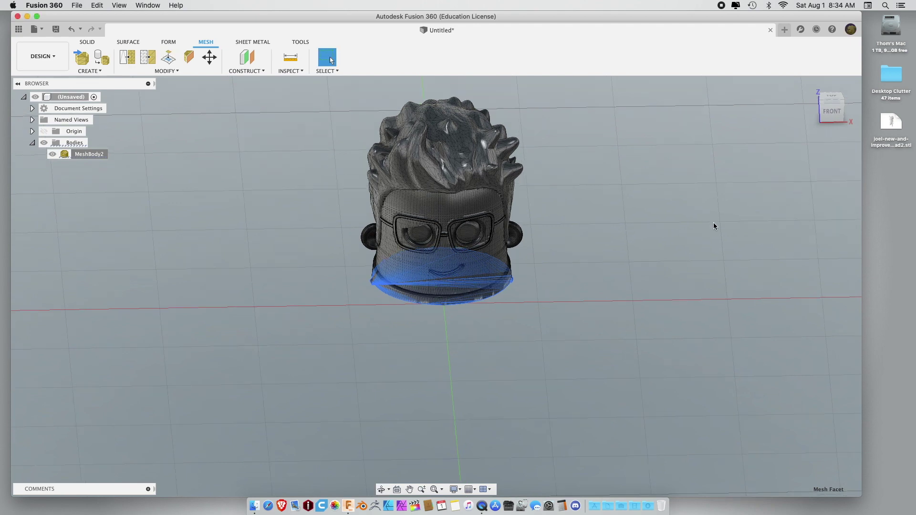
{"action": "middle_click_drag", "start_coordinate": [714, 222], "coordinate": [595, 266], "text": "shift"}
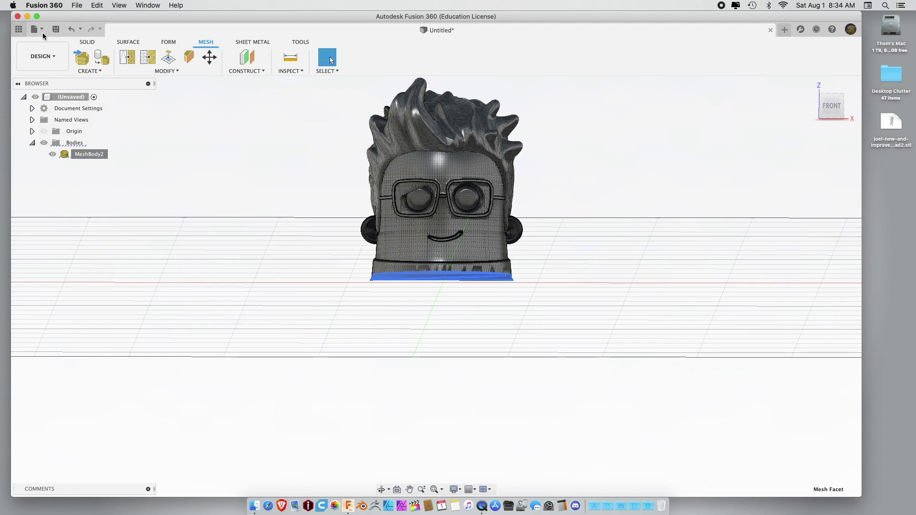
{"action": "left_click", "coordinate": [84, 42]}
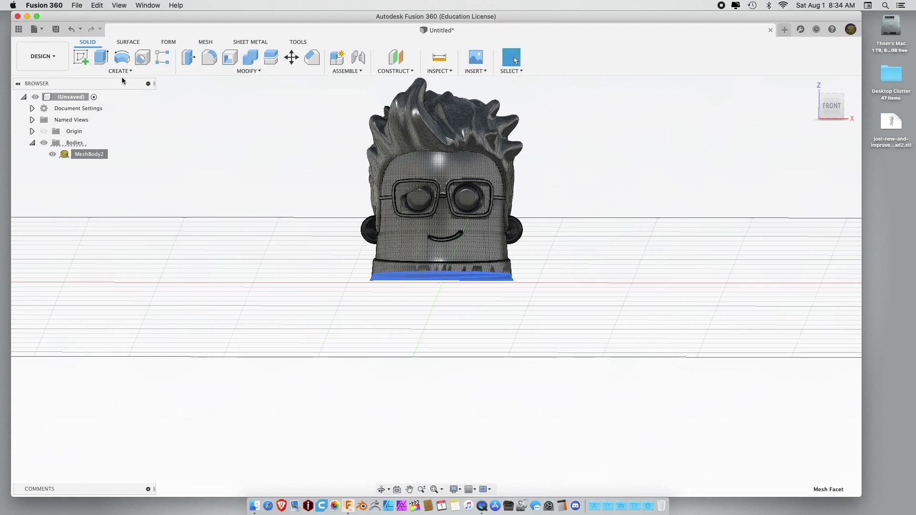
{"action": "left_click", "coordinate": [87, 154]}
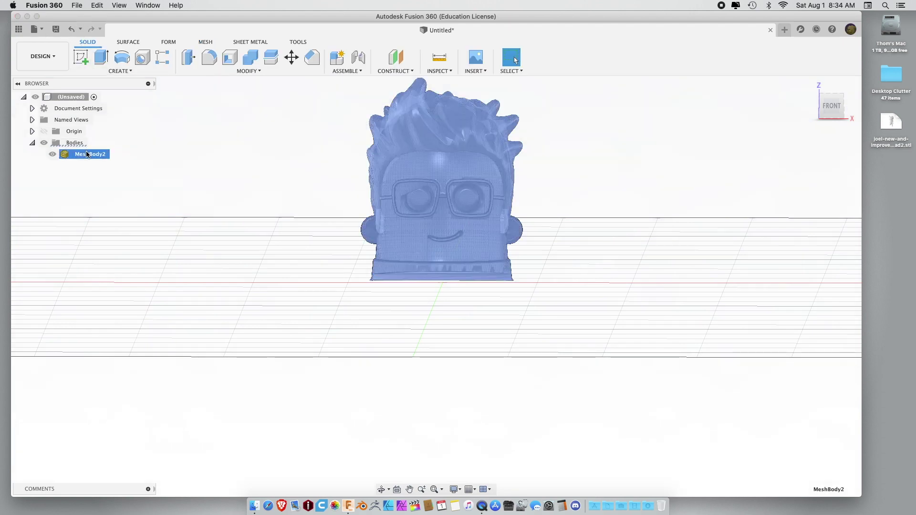
{"action": "right_click", "coordinate": [98, 155]}
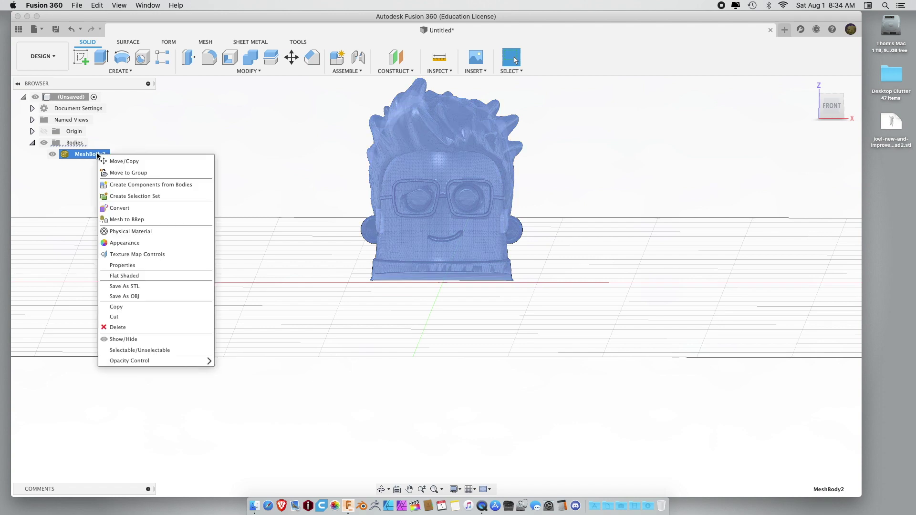
{"action": "left_click", "coordinate": [111, 224]}
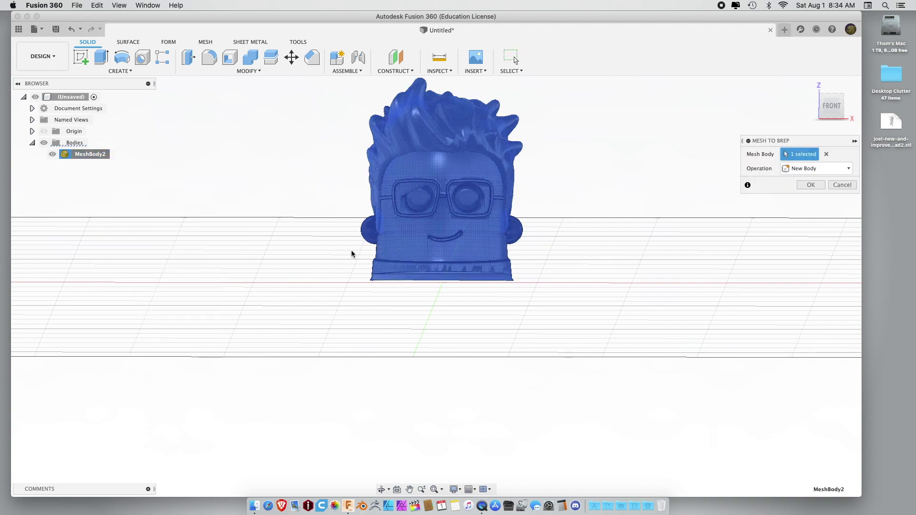
{"action": "left_click", "coordinate": [807, 188]}
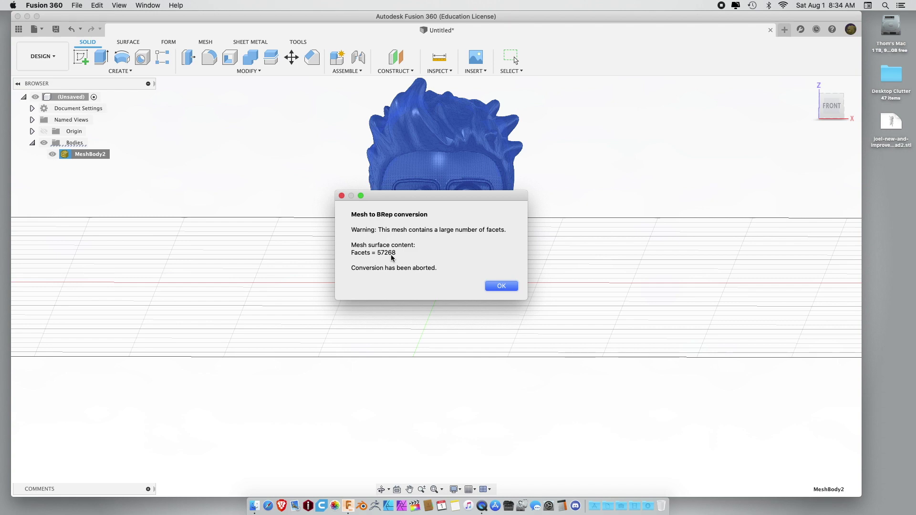
{"action": "left_click", "coordinate": [492, 288]}
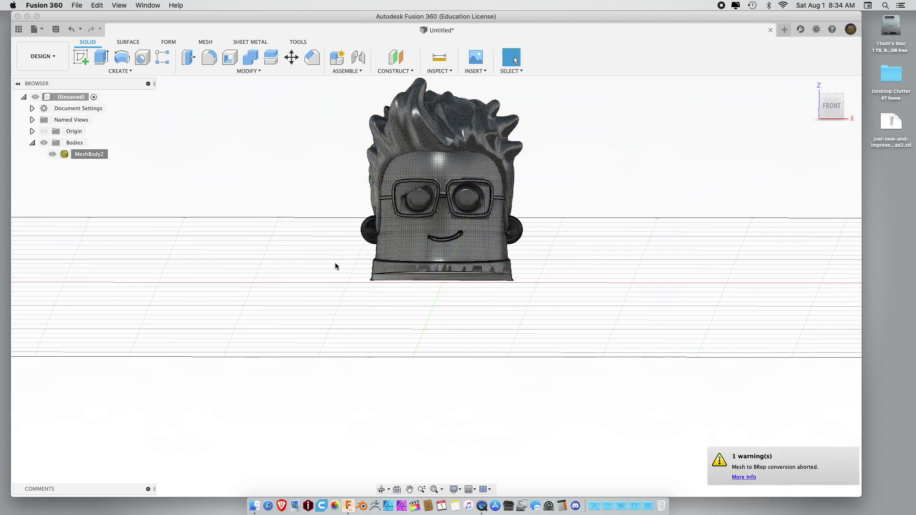
Step: Return to the Mesh tools and open Modify > Reduce
{"action": "left_click", "coordinate": [203, 43]}
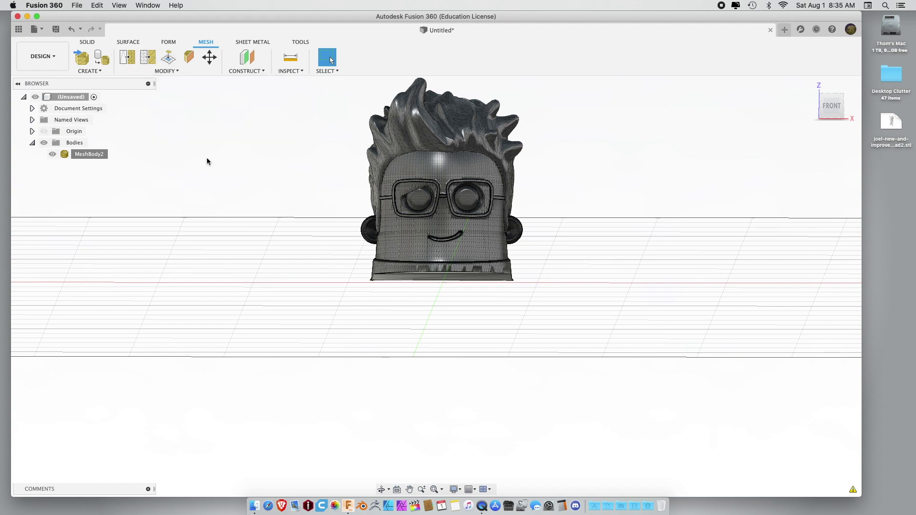
{"action": "scroll", "coordinate": [300, 329], "scroll_direction": "down", "scroll_amount": 4}
{"action": "scroll", "coordinate": [328, 240], "scroll_direction": "up", "scroll_amount": 5}
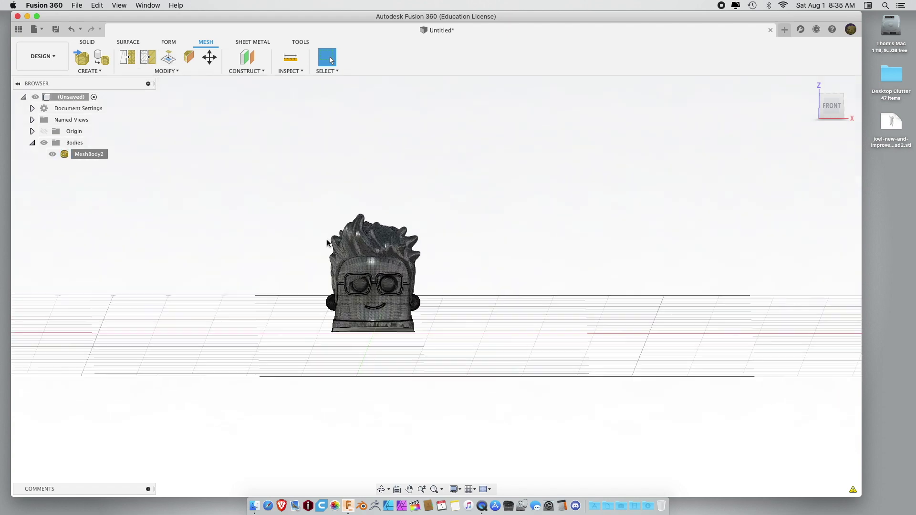
{"action": "scroll", "coordinate": [304, 292], "scroll_direction": "up", "scroll_amount": 2}
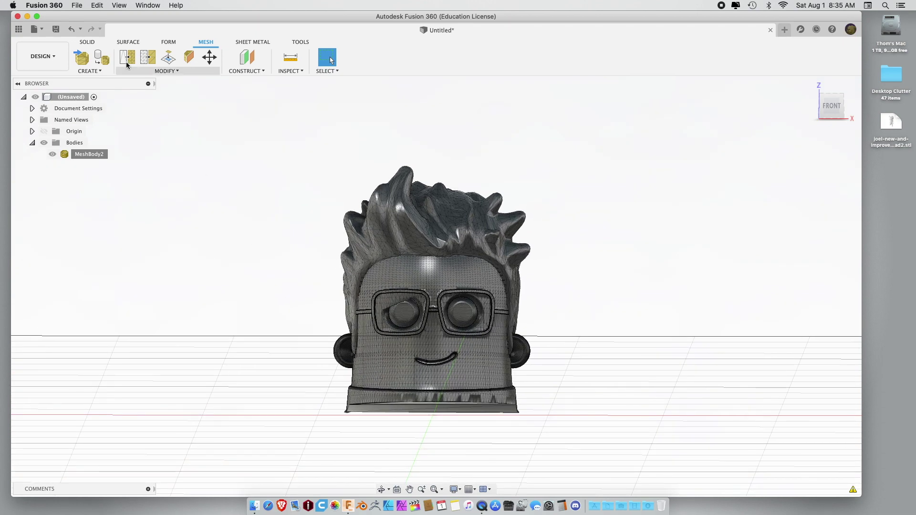
{"action": "left_click", "coordinate": [142, 61]}
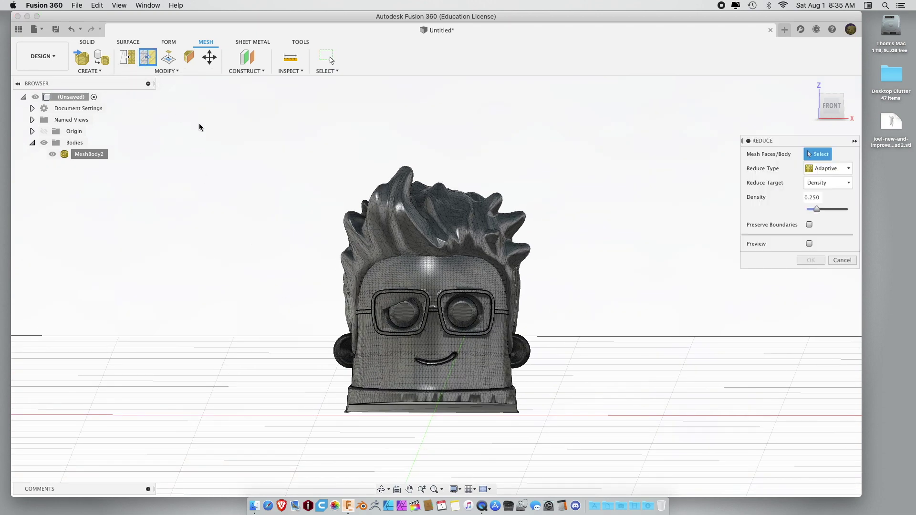
Step: Select the whole head mesh and set the Reduce target to Face Count 10000
{"action": "left_click_drag", "start_coordinate": [206, 155], "coordinate": [627, 436]}
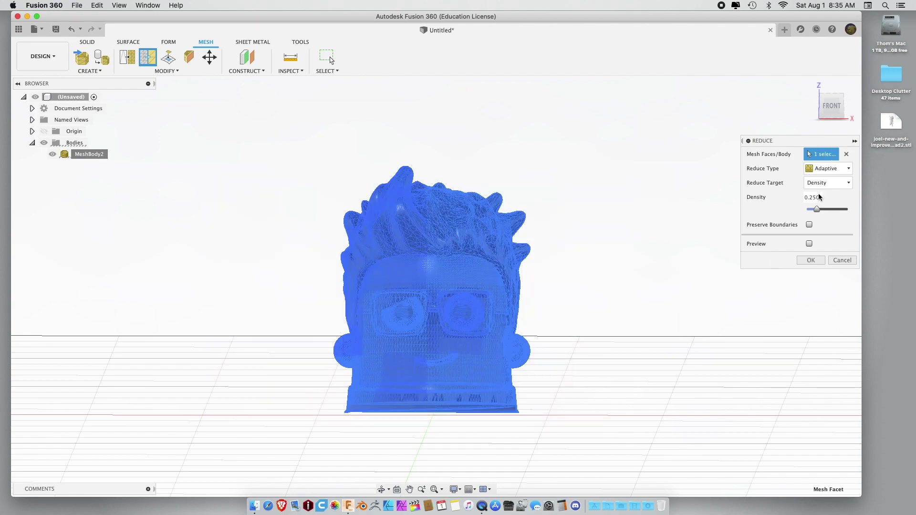
{"action": "middle_click_drag", "start_coordinate": [611, 252], "coordinate": [562, 253], "text": "shift"}
{"action": "left_click", "coordinate": [828, 183]}
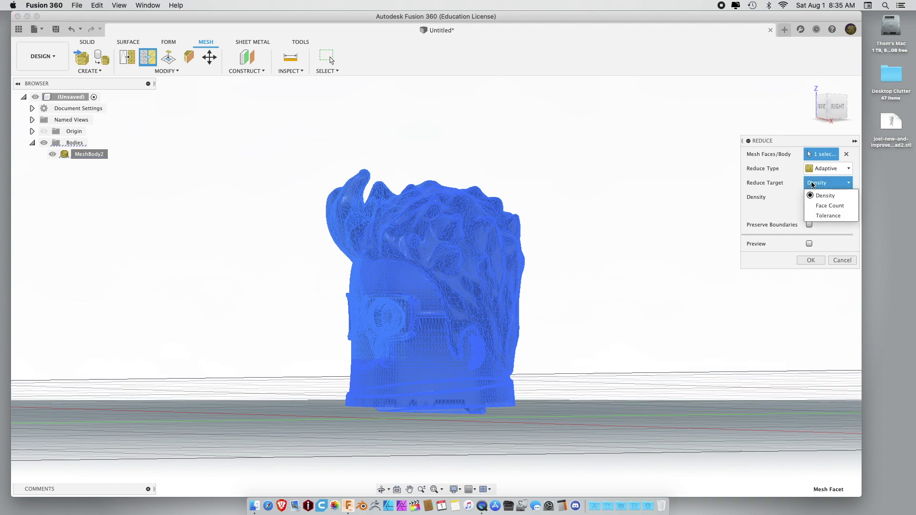
{"action": "left_click", "coordinate": [813, 204]}
{"action": "mouse_move", "coordinate": [694, 227]}
{"action": "middle_mouse_down", "text": "shift"}
{"action": "mouse_move", "coordinate": [647, 213]}
{"action": "mouse_move", "coordinate": [682, 213]}
{"action": "middle_mouse_up", "text": "shift"}
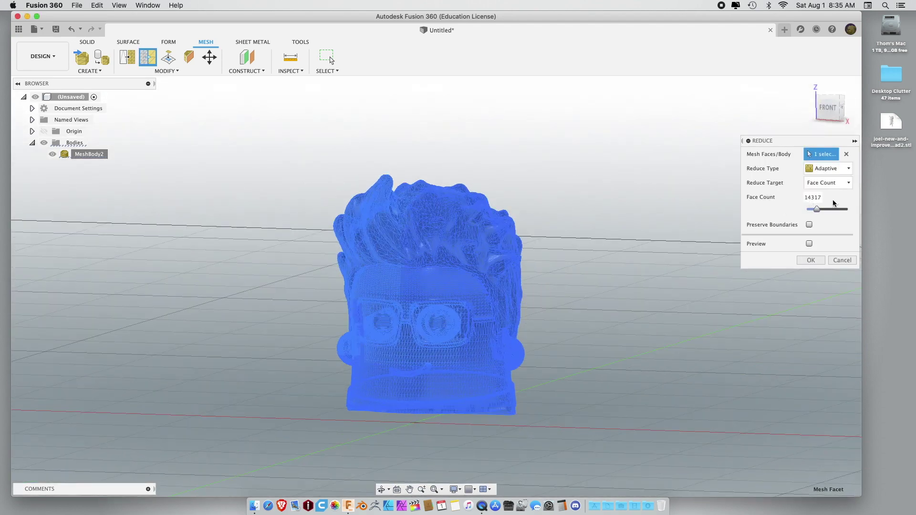
{"action": "left_click", "coordinate": [806, 198]}
{"action": "left_click_drag", "start_coordinate": [806, 198], "coordinate": [831, 198]}
{"action": "type", "text": "1"}
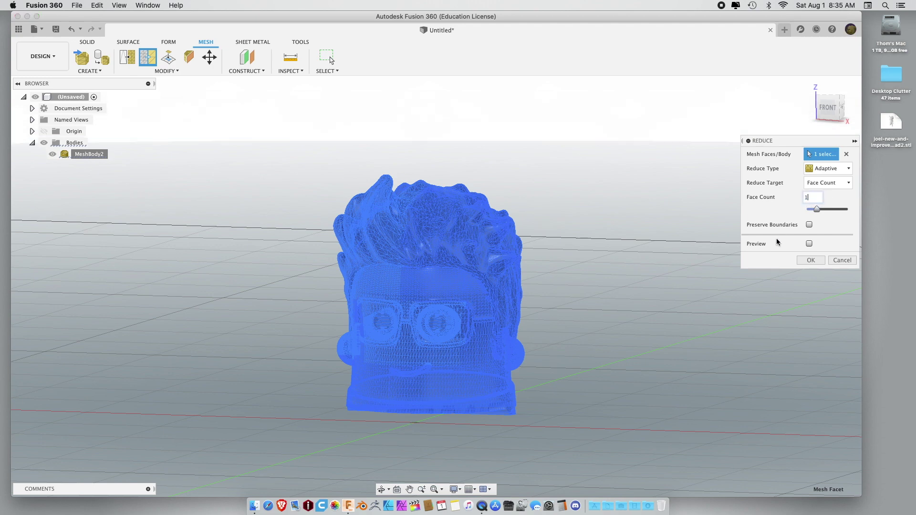
{"action": "type", "text": "0000"}
Step: Preview the reduction with boundaries preserved, inspect it from the side, and apply it
{"action": "left_click", "coordinate": [809, 244]}
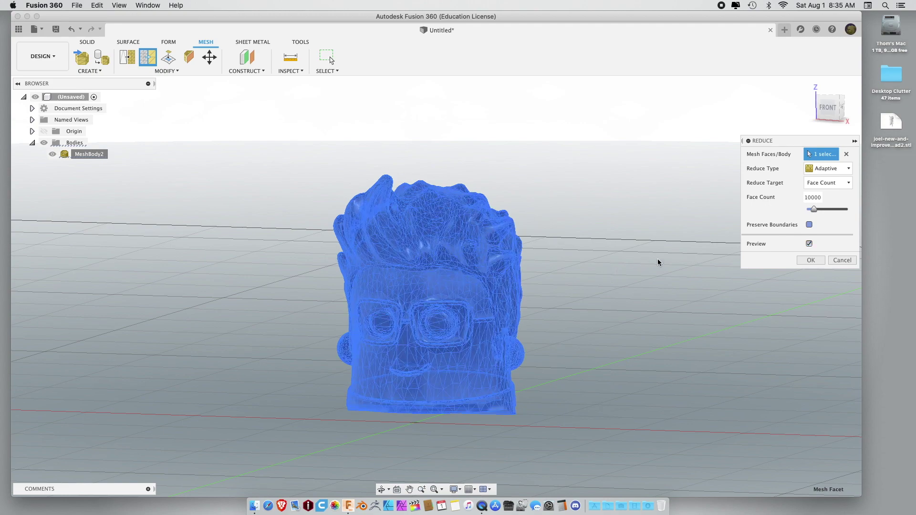
{"action": "scroll", "coordinate": [400, 361], "scroll_direction": "up", "scroll_amount": 5}
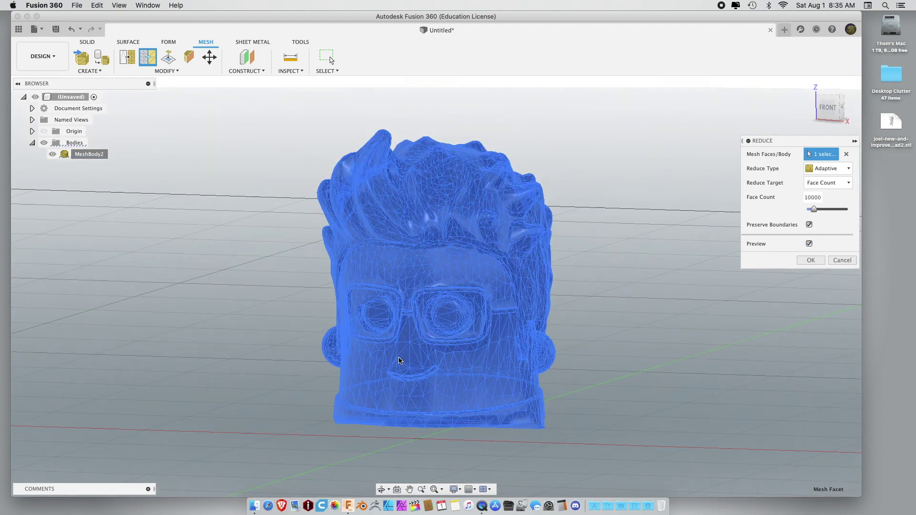
{"action": "scroll", "coordinate": [399, 363], "scroll_direction": "down", "scroll_amount": 3}
{"action": "mouse_move", "coordinate": [399, 365]}
{"action": "middle_mouse_down", "text": "shift"}
{"action": "mouse_move", "coordinate": [345, 362]}
{"action": "mouse_move", "coordinate": [351, 352]}
{"action": "mouse_move", "coordinate": [410, 351]}
{"action": "middle_mouse_up", "text": "shift"}
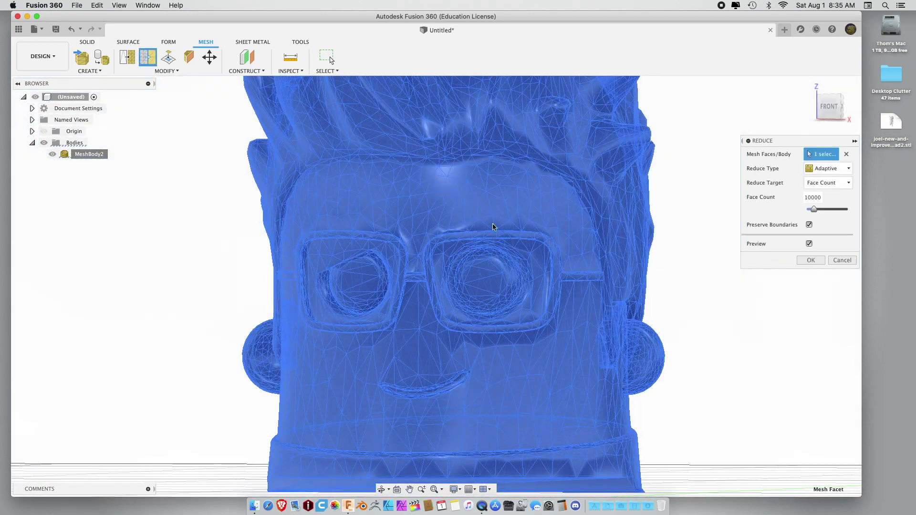
{"action": "left_click", "coordinate": [804, 262]}
{"action": "left_click", "coordinate": [800, 264]}
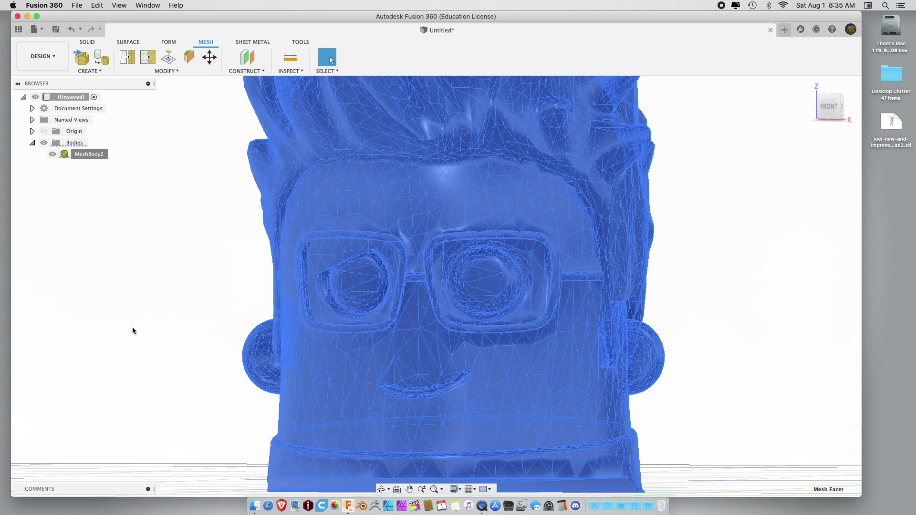
Step: Convert MeshBody2 into a solid body with Mesh to BRep
{"action": "scroll", "coordinate": [174, 296], "scroll_direction": "down", "scroll_amount": 3}
{"action": "left_click", "coordinate": [175, 296]}
{"action": "middle_click_drag", "start_coordinate": [171, 296], "coordinate": [137, 326], "text": "shift"}
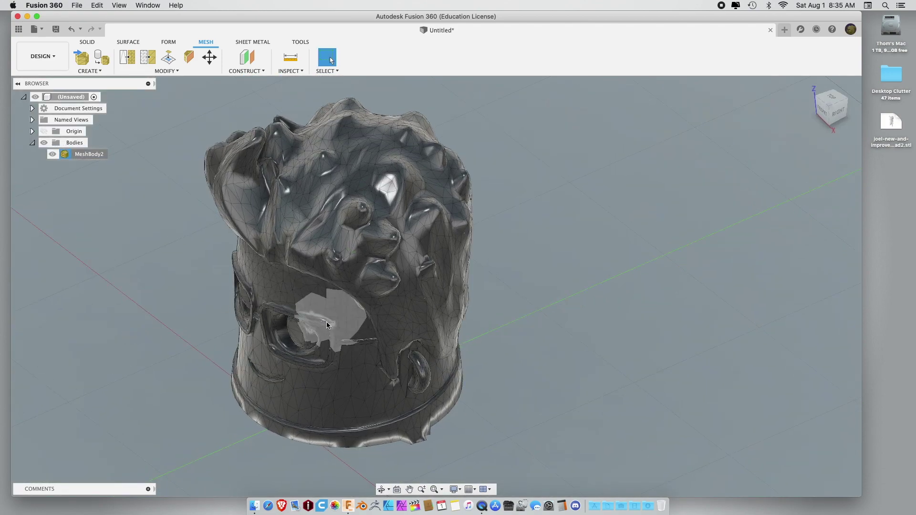
{"action": "middle_click_drag", "start_coordinate": [146, 270], "coordinate": [180, 257], "text": "shift"}
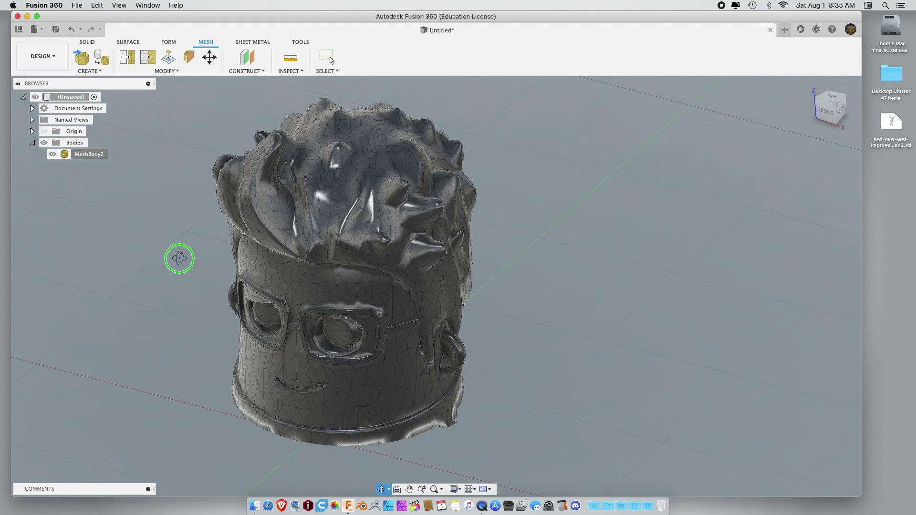
{"action": "right_click", "coordinate": [81, 155]}
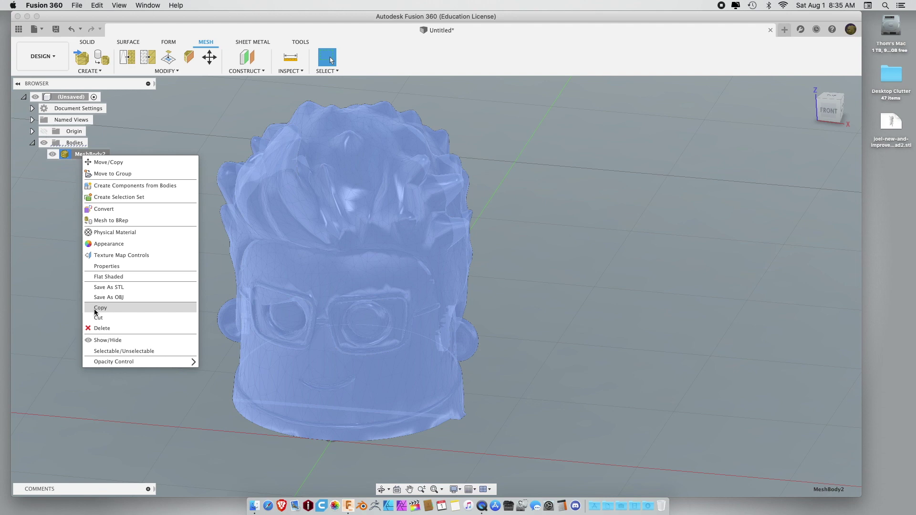
{"action": "left_click", "coordinate": [110, 221]}
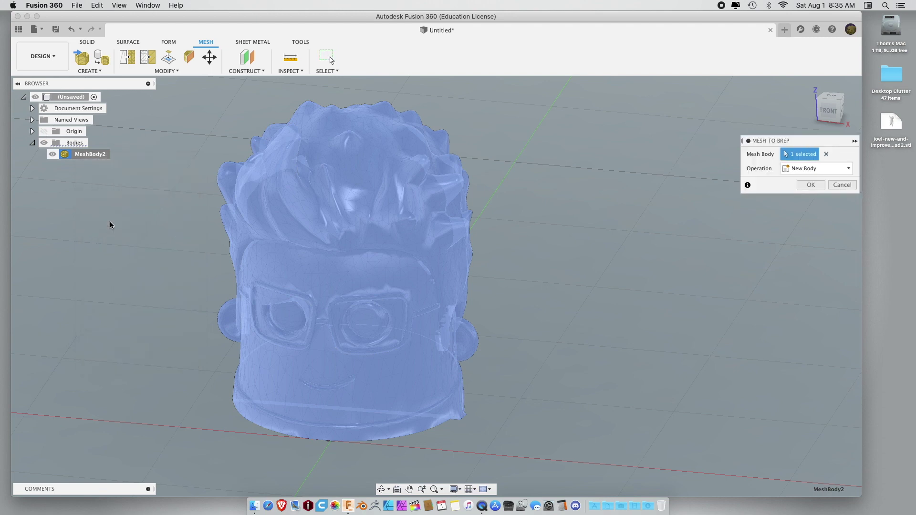
{"action": "left_click", "coordinate": [809, 185]}
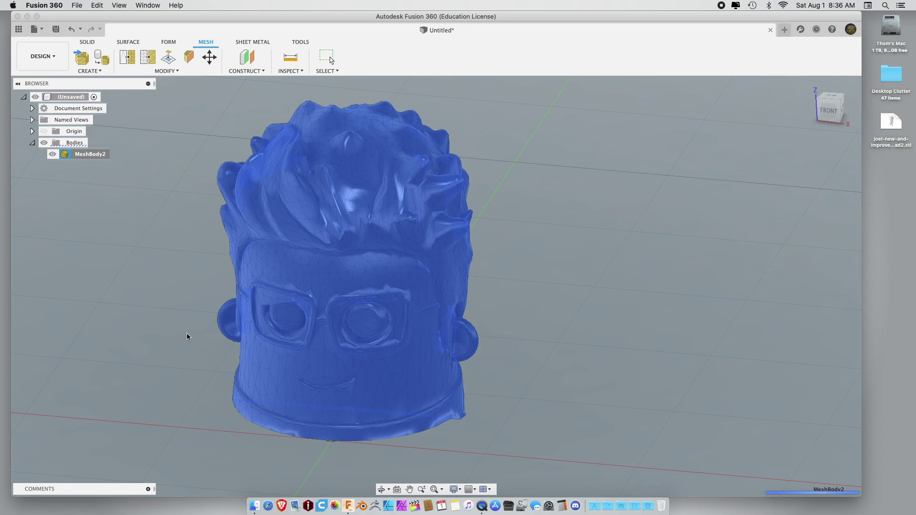
Step: Orbit to inspect the underside of the new Body1
{"action": "middle_click_drag", "start_coordinate": [187, 333], "coordinate": [82, 328], "text": "shift"}
{"action": "middle_click_drag", "start_coordinate": [114, 275], "coordinate": [267, 268], "text": "shift"}
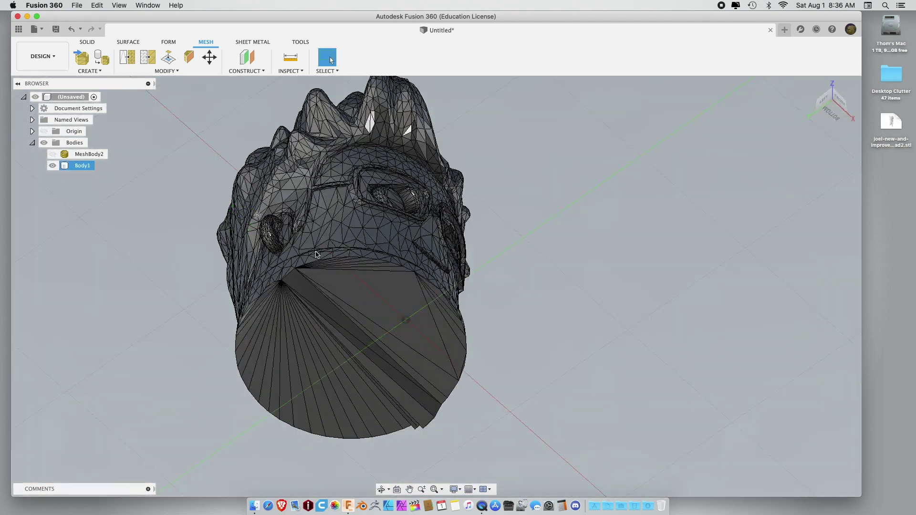
{"action": "left_click", "coordinate": [195, 311]}
Step: Create offset plane Plane1 about 6.7 mm below the head's flat bottom face
{"action": "middle_click_drag", "start_coordinate": [158, 259], "coordinate": [165, 278], "text": "shift"}
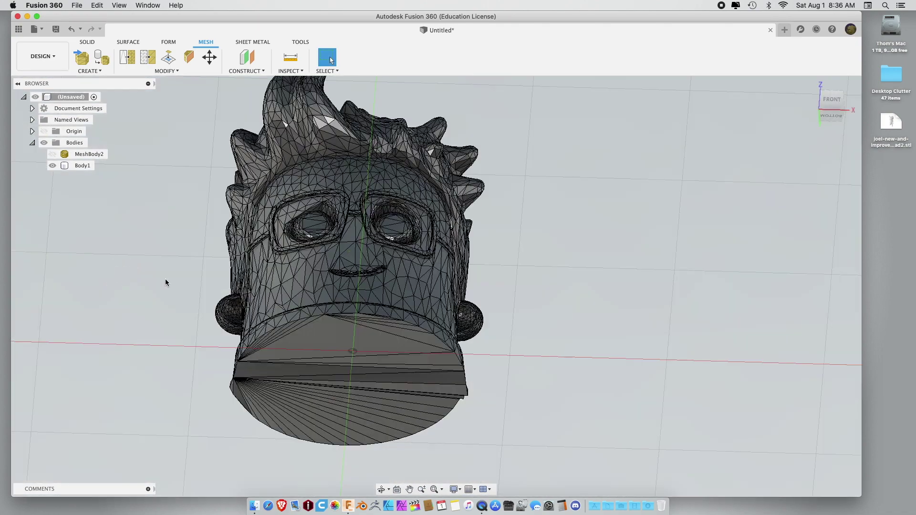
{"action": "left_click", "coordinate": [329, 340]}
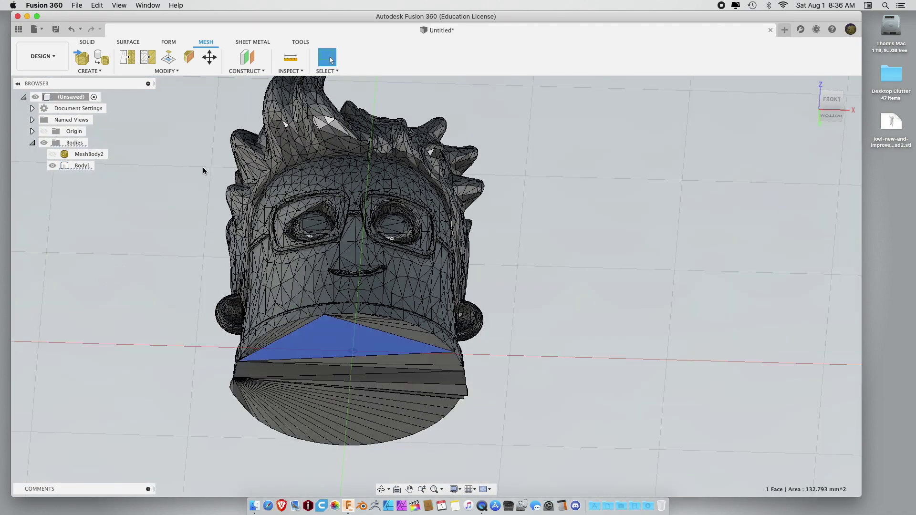
{"action": "left_click", "coordinate": [247, 57]}
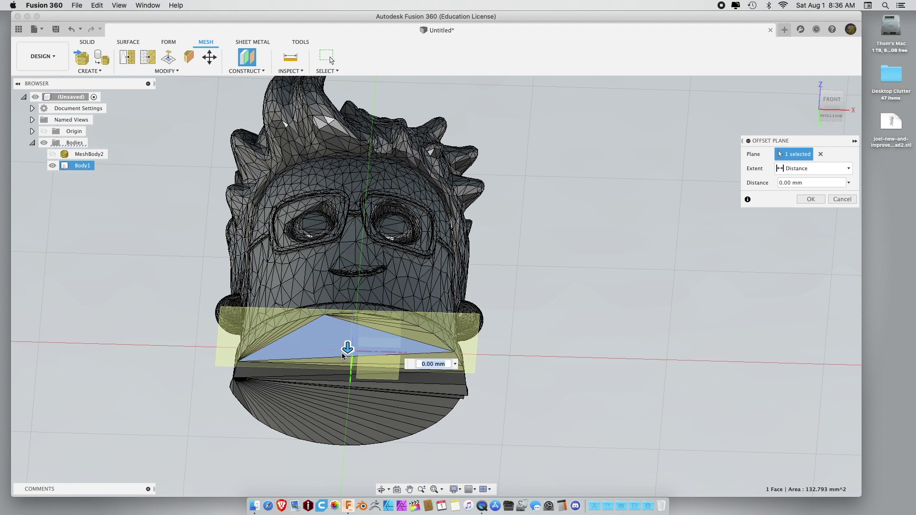
{"action": "left_click_drag", "start_coordinate": [348, 349], "coordinate": [349, 389]}
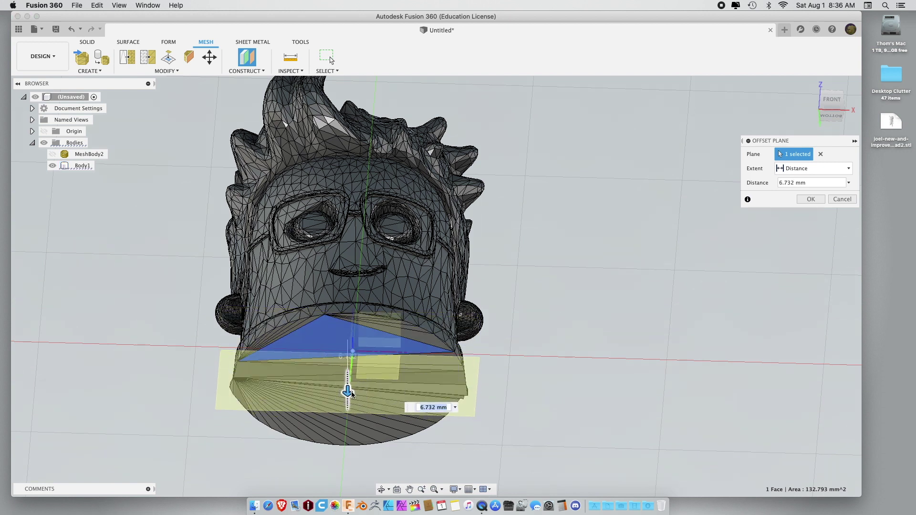
{"action": "left_click", "coordinate": [811, 199]}
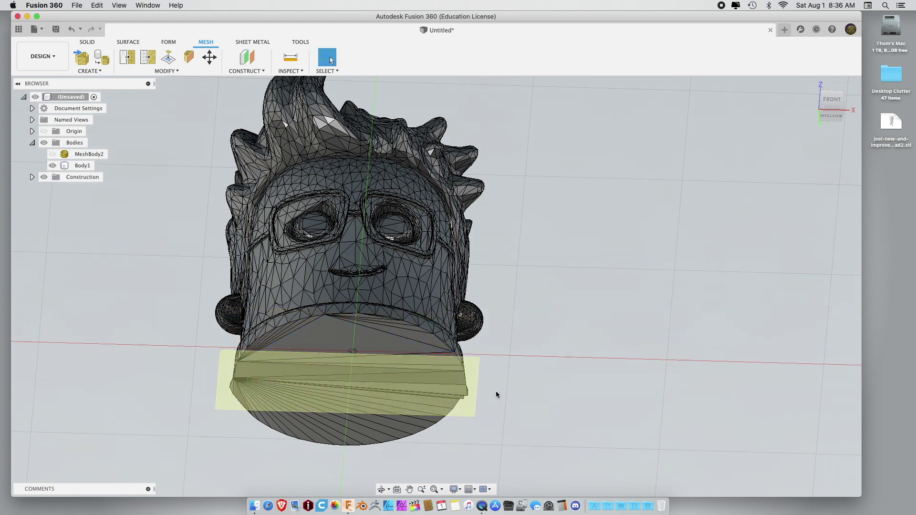
{"action": "left_click", "coordinate": [470, 371]}
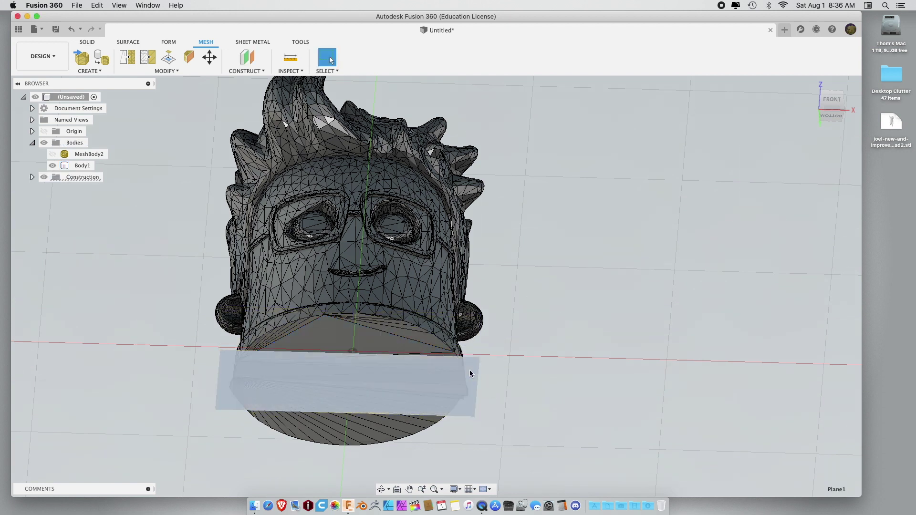
{"action": "left_click", "coordinate": [88, 42]}
{"action": "left_click", "coordinate": [81, 57]}
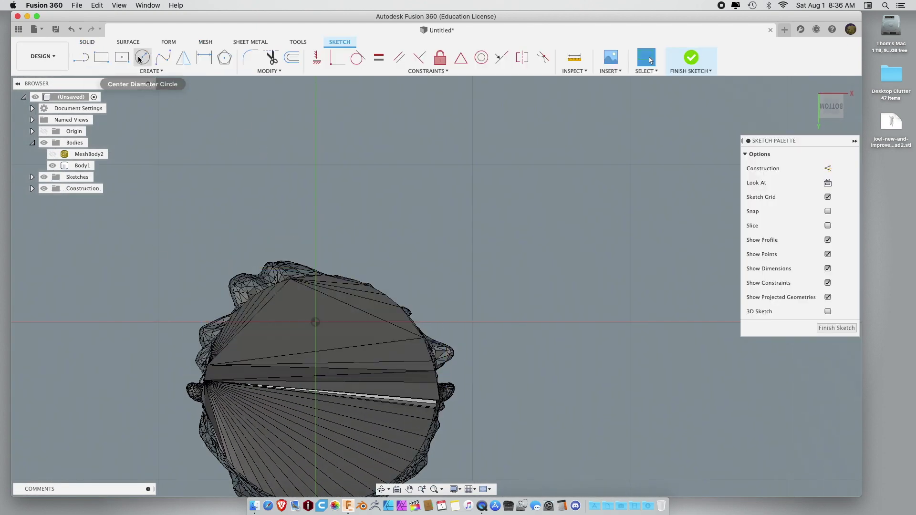
Step: Draw a center-diameter circle about 41.947 mm across enclosing the head's base and select its profile
{"action": "left_click", "coordinate": [140, 59]}
{"action": "scroll", "coordinate": [229, 153], "scroll_direction": "down", "scroll_amount": 3}
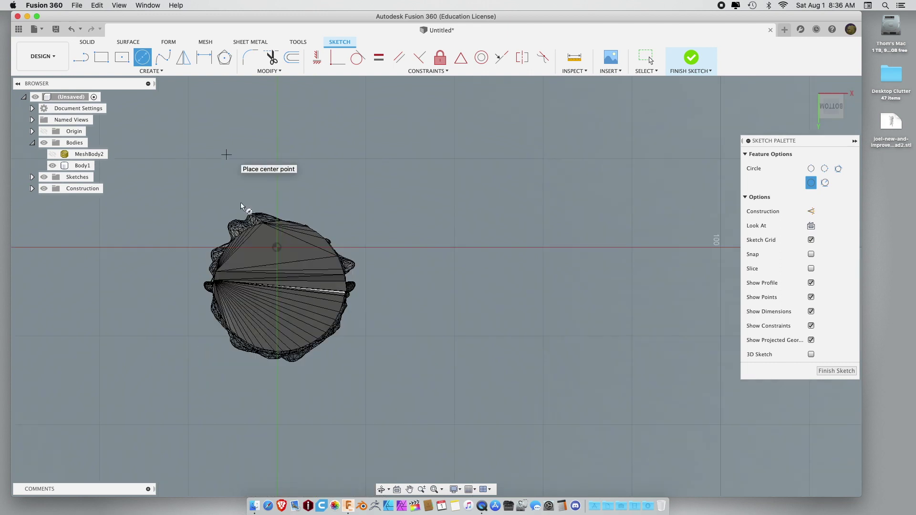
{"action": "left_click", "coordinate": [278, 290]}
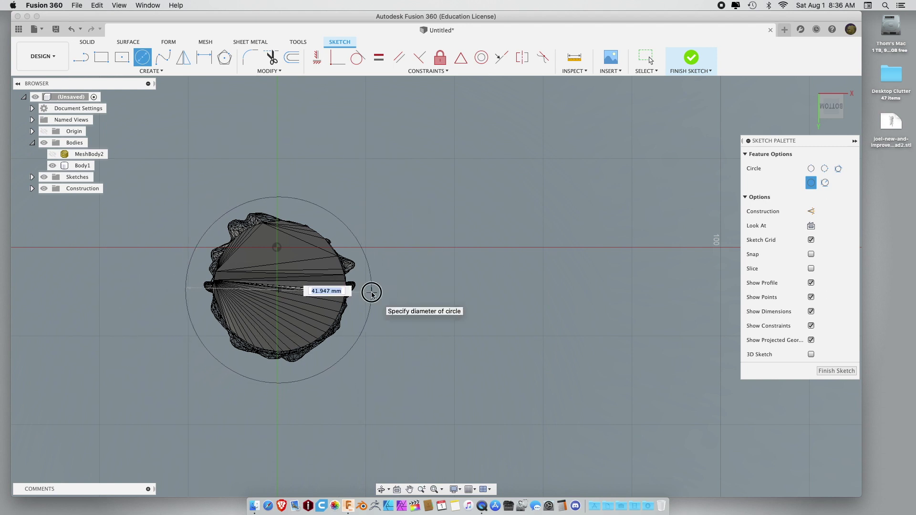
{"action": "left_click", "coordinate": [372, 292]}
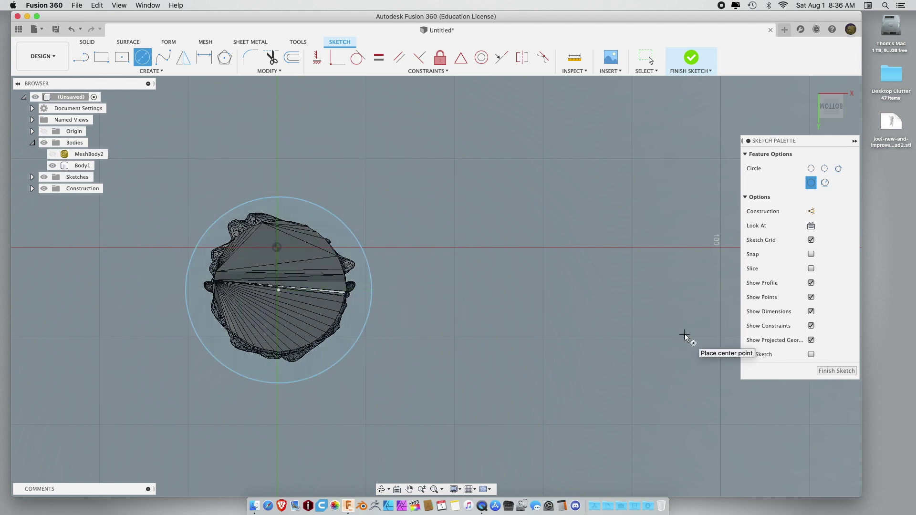
{"action": "key", "text": "Escape"}
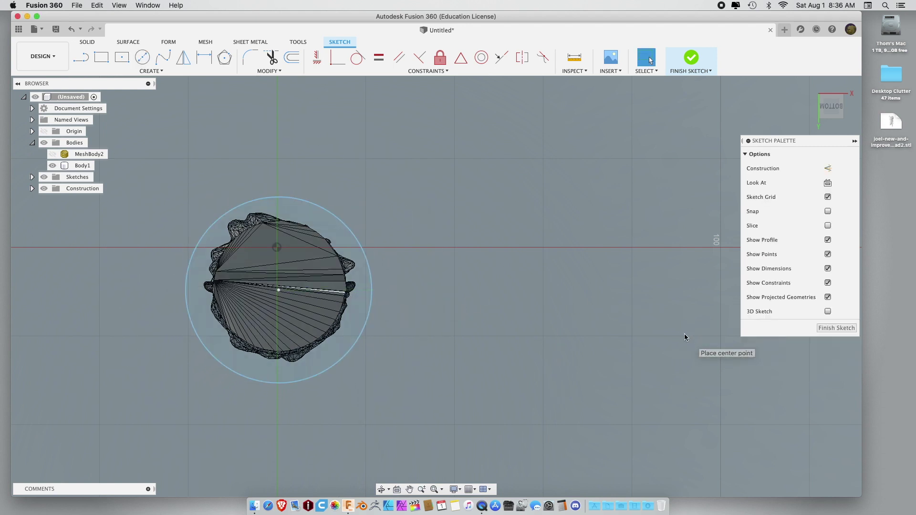
{"action": "left_click", "coordinate": [309, 217]}
{"action": "middle_click_drag", "start_coordinate": [317, 127], "coordinate": [297, 212], "text": "shift"}
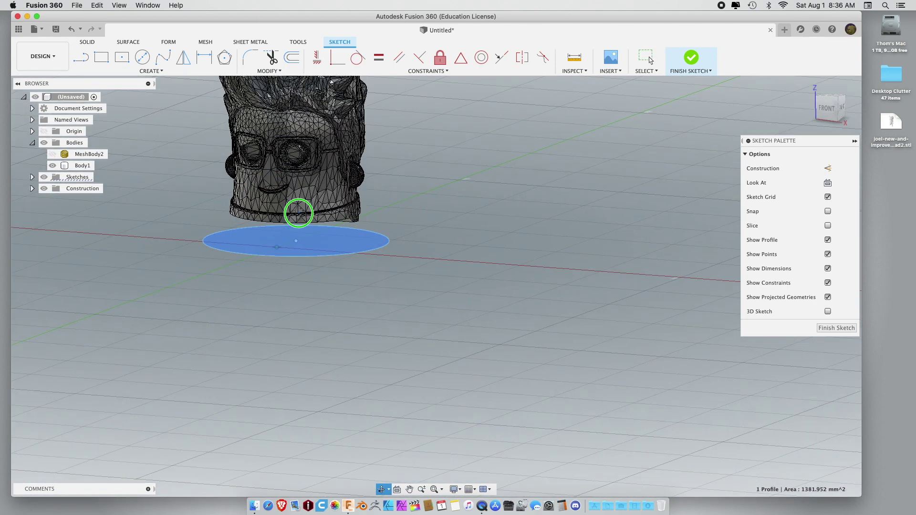
{"action": "left_click", "coordinate": [87, 42]}
Step: Extrude-cut the circle profile 7.524 mm upward into the head, then orbit to check the flat bottom
{"action": "left_click", "coordinate": [102, 57]}
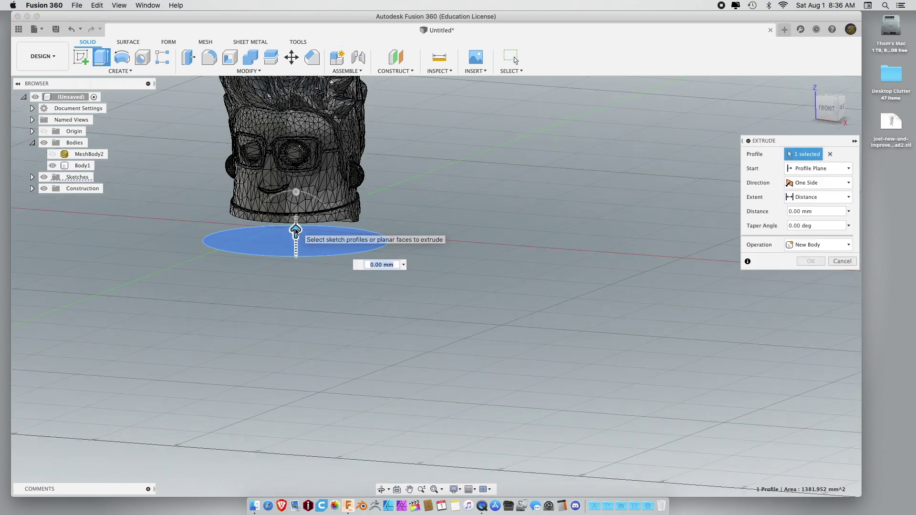
{"action": "left_click_drag", "start_coordinate": [296, 232], "coordinate": [296, 198]}
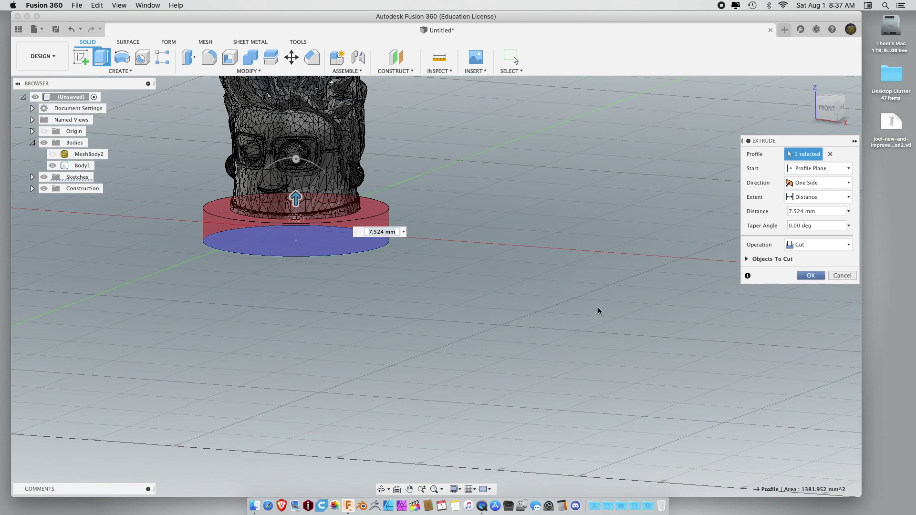
{"action": "key", "text": "Return"}
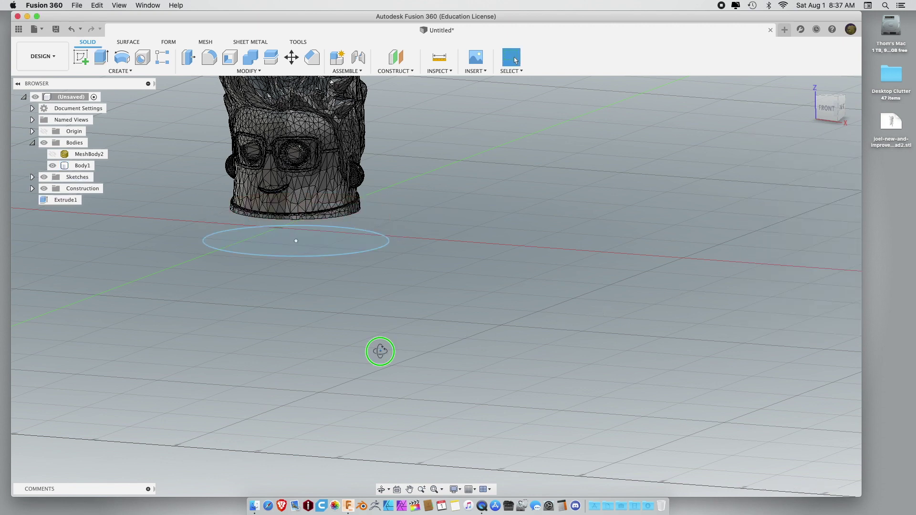
{"action": "middle_click_drag", "start_coordinate": [381, 352], "coordinate": [253, 274], "text": "shift"}
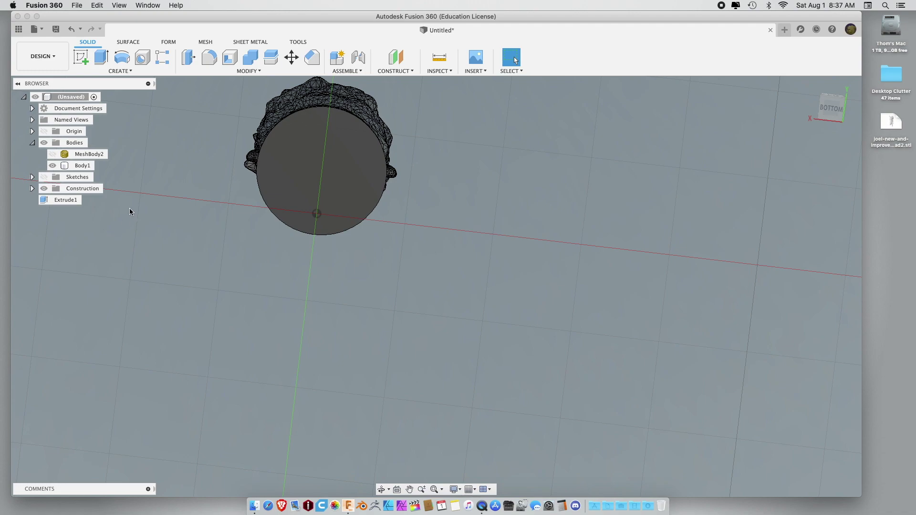
{"action": "middle_click_drag", "start_coordinate": [152, 195], "coordinate": [262, 264], "text": "shift"}
{"action": "left_click", "coordinate": [20, 30]}
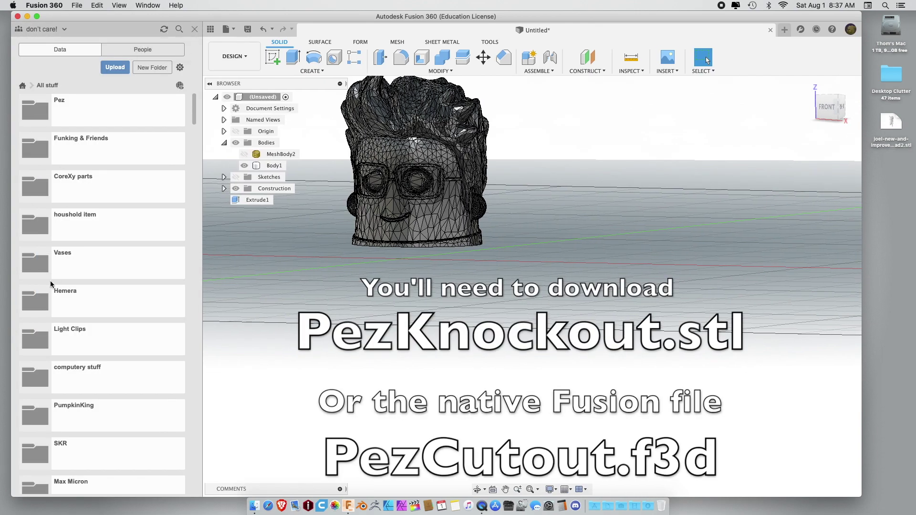
Step: Open the Pez folder and insert the Pez head base into the current design
{"action": "double_click", "coordinate": [65, 109]}
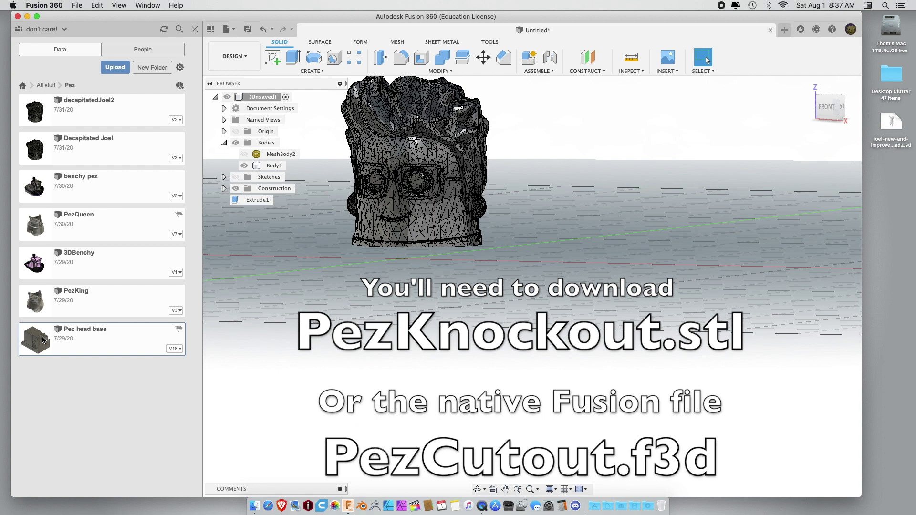
{"action": "right_click", "coordinate": [106, 347]}
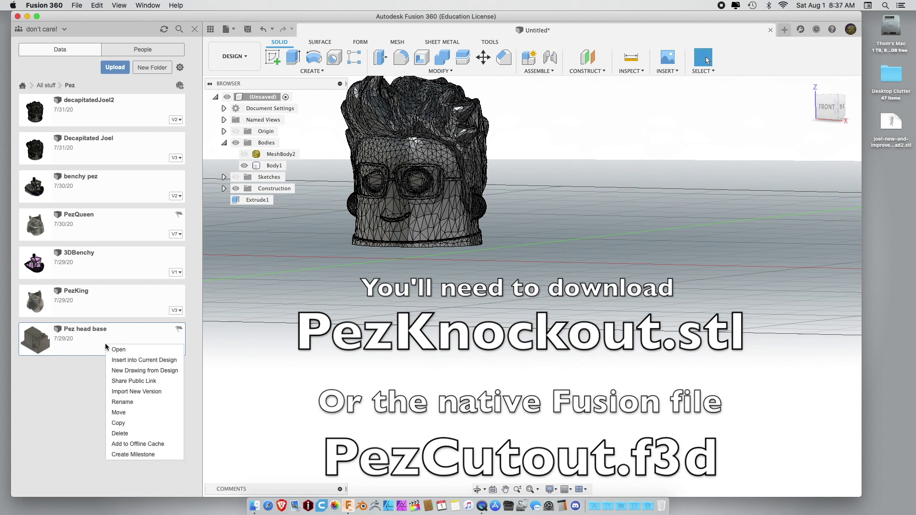
{"action": "left_click", "coordinate": [120, 361]}
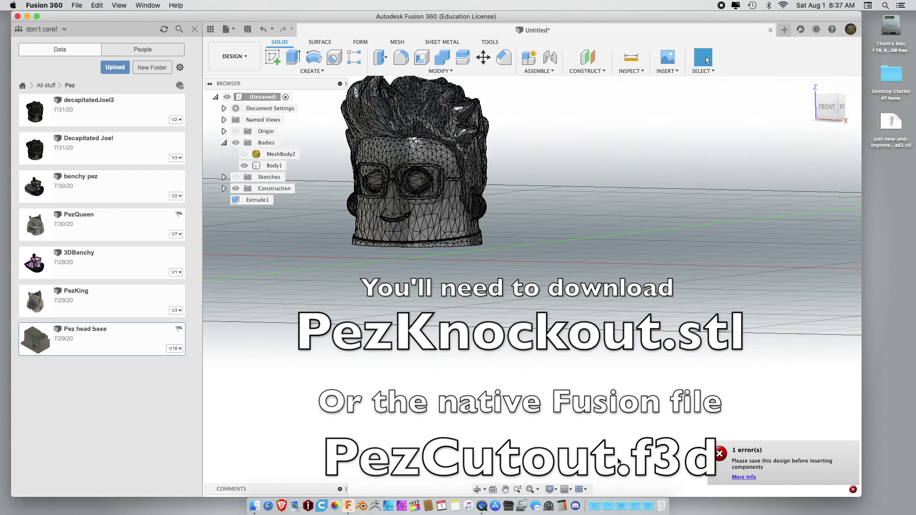
Step: Save the current design as Joel3
{"action": "left_click", "coordinate": [227, 29]}
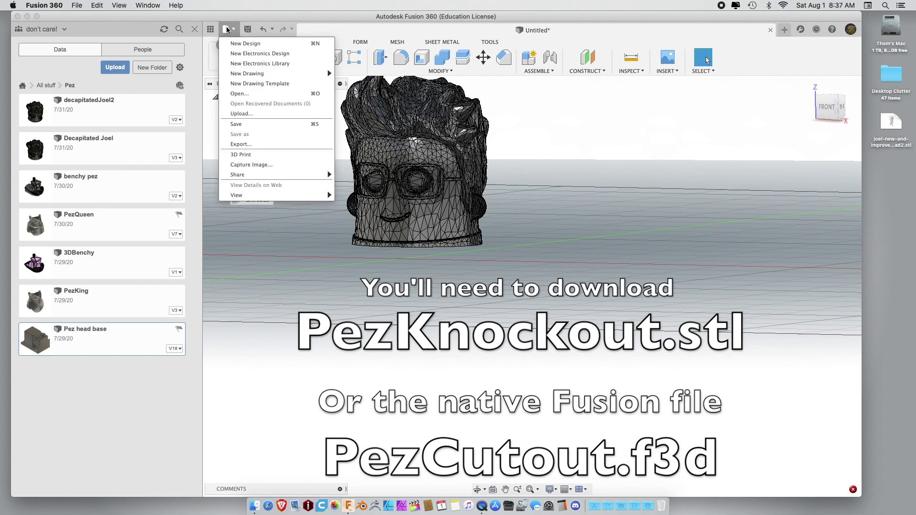
{"action": "left_click", "coordinate": [242, 124]}
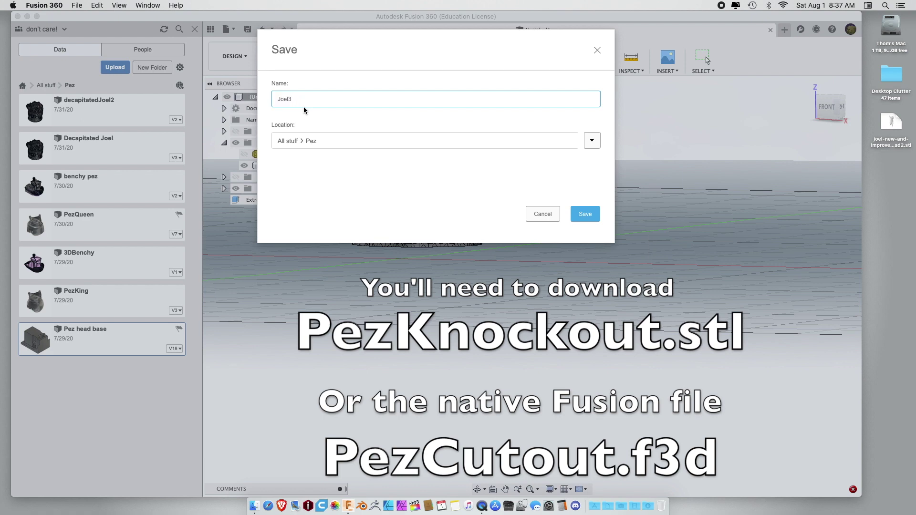
{"action": "key", "text": "Return"}
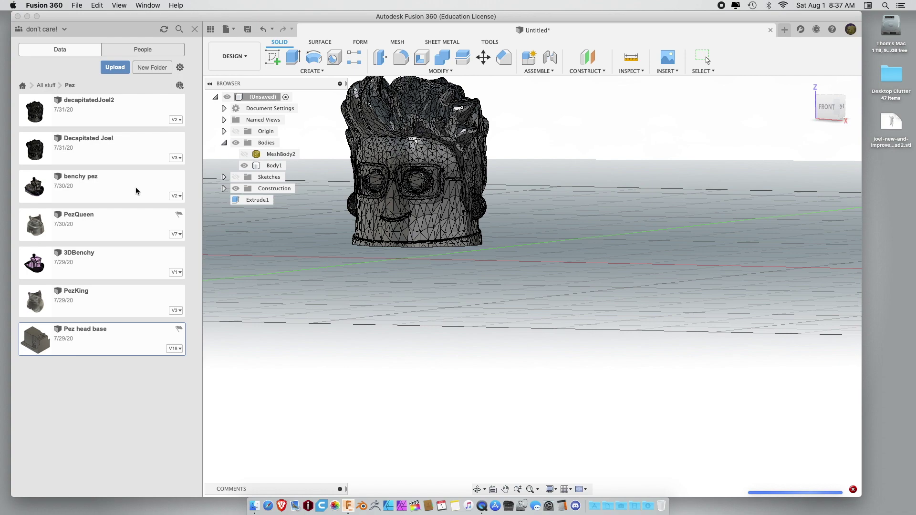
Step: Choose to insert the Pez head base design into Joel3 from its context menu
{"action": "right_click", "coordinate": [51, 353]}
{"action": "right_click", "coordinate": [91, 373]}
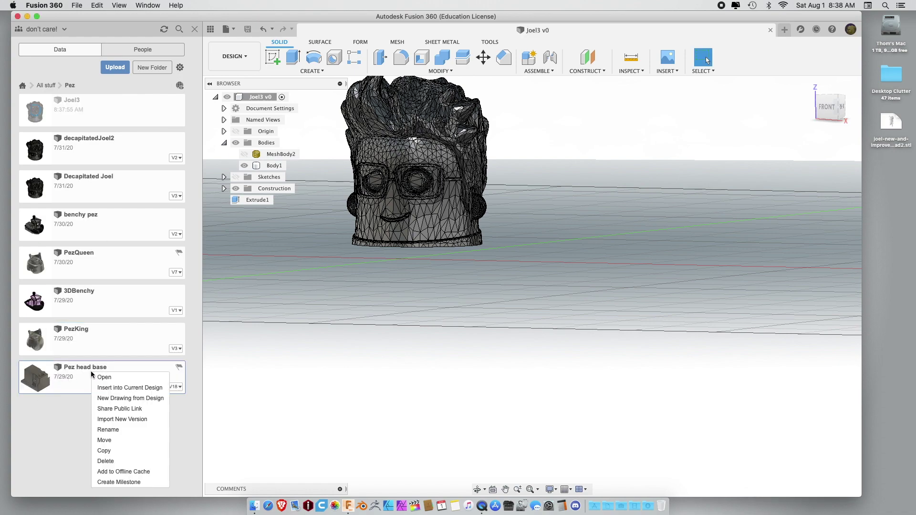
{"action": "left_click", "coordinate": [104, 389]}
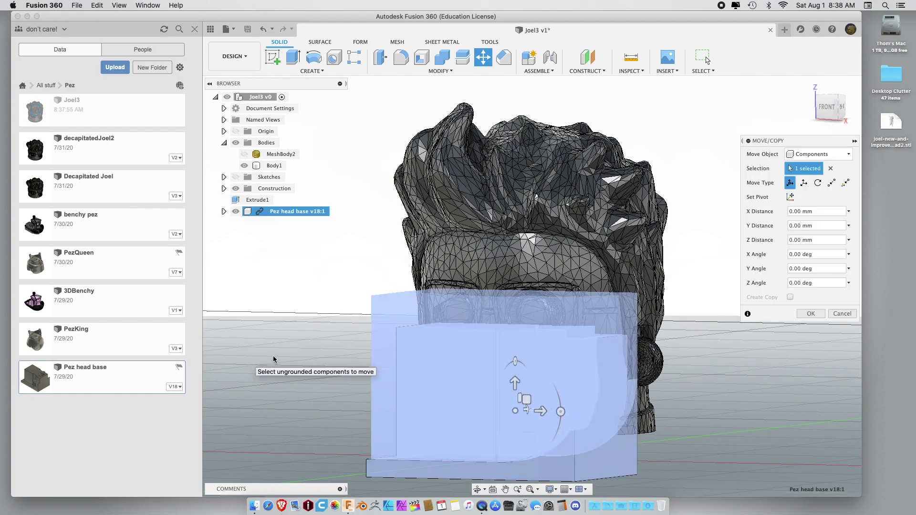
Step: Shift the inserted Pez head base sideways to line it up under the head
{"action": "middle_click_drag", "start_coordinate": [275, 393], "coordinate": [252, 396], "text": "shift"}
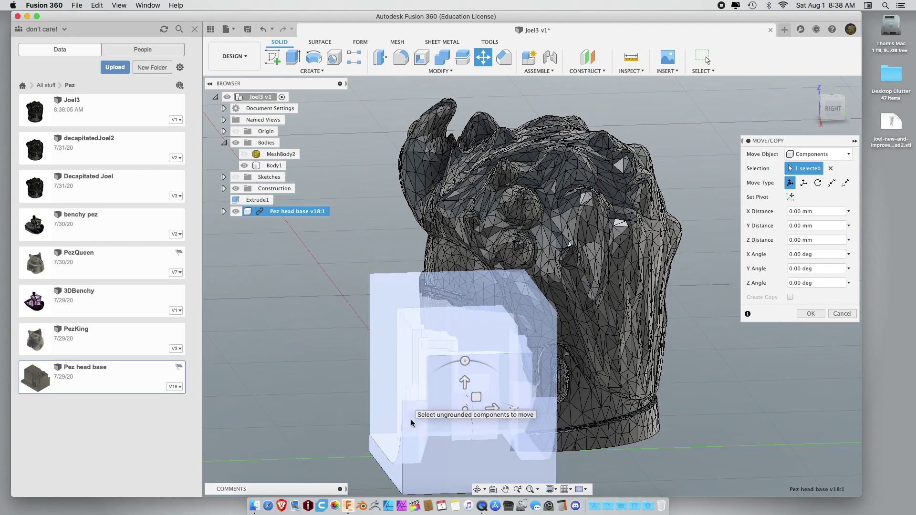
{"action": "middle_click_drag", "start_coordinate": [423, 420], "coordinate": [423, 482], "text": "shift"}
{"action": "left_click_drag", "start_coordinate": [467, 317], "coordinate": [530, 342]}
{"action": "middle_click_drag", "start_coordinate": [530, 342], "coordinate": [246, 376], "text": "shift"}
{"action": "left_click_drag", "start_coordinate": [568, 405], "coordinate": [563, 356]}
{"action": "middle_click_drag", "start_coordinate": [289, 441], "coordinate": [455, 423], "text": "shift"}
Step: Raise the base 3.452 mm along Z, check it against the head mesh, and confirm
{"action": "left_click_drag", "start_coordinate": [559, 349], "coordinate": [559, 370]}
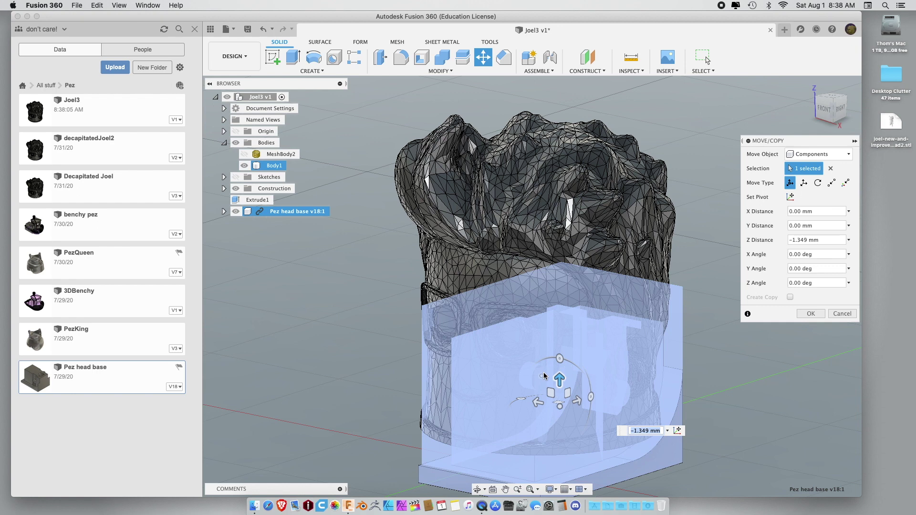
{"action": "left_click_drag", "start_coordinate": [559, 379], "coordinate": [549, 343]}
{"action": "middle_click_drag", "start_coordinate": [358, 327], "coordinate": [317, 351], "text": "shift"}
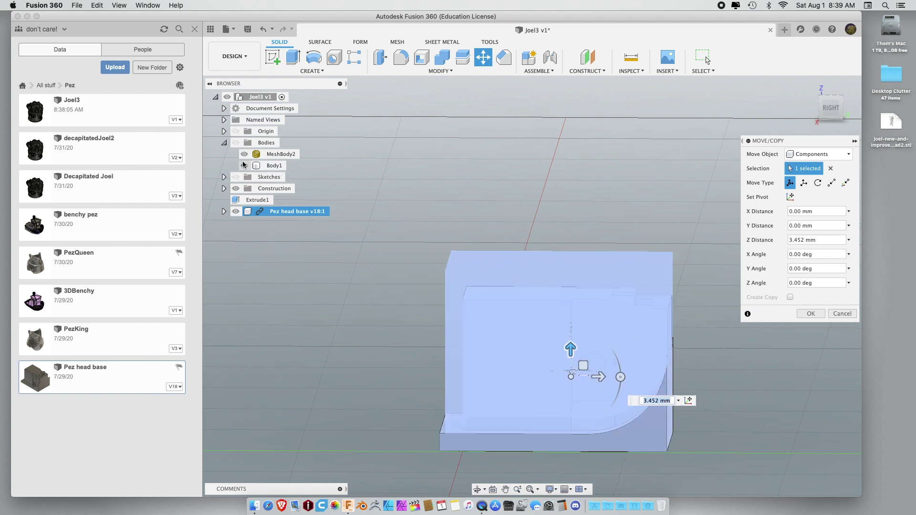
{"action": "left_click", "coordinate": [236, 143]}
{"action": "middle_click_drag", "start_coordinate": [349, 283], "coordinate": [367, 329], "text": "shift"}
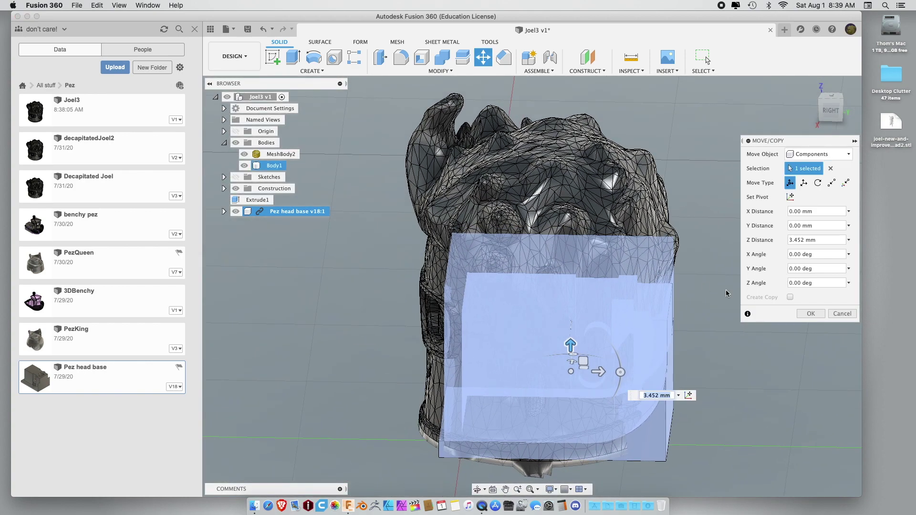
{"action": "left_click", "coordinate": [811, 314]}
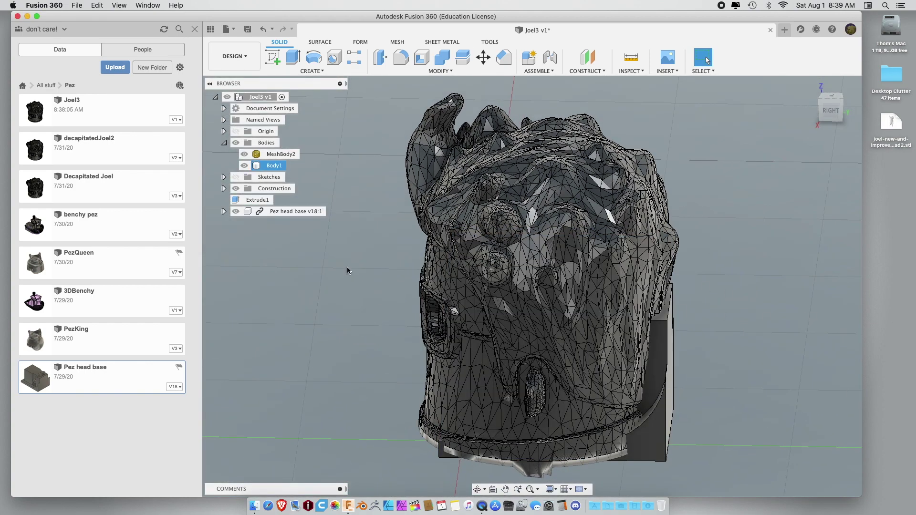
Step: Hide MeshBody2 and rename Body1 to JoelHead
{"action": "left_click", "coordinate": [276, 154]}
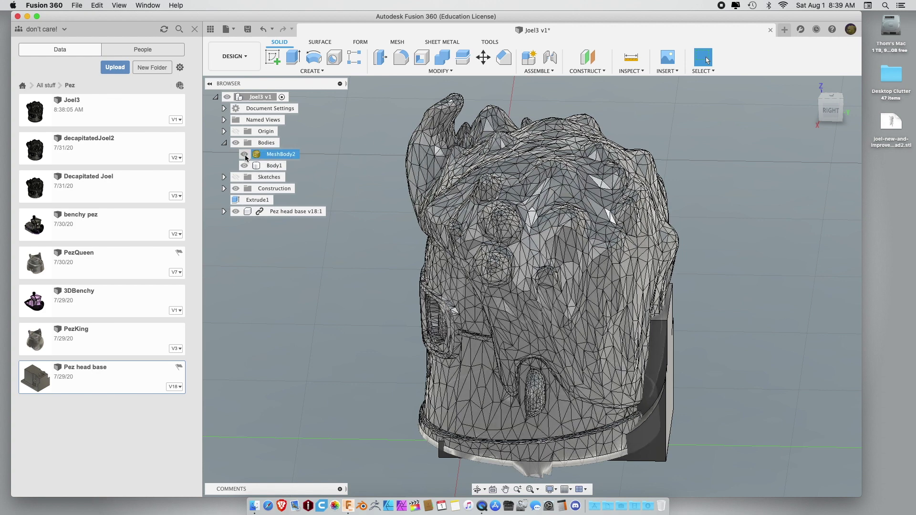
{"action": "left_click", "coordinate": [245, 155]}
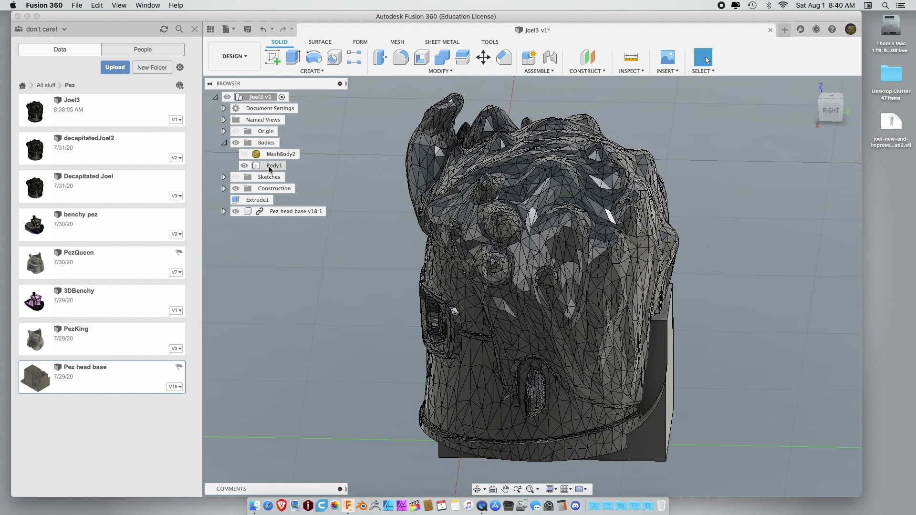
{"action": "left_click", "coordinate": [270, 167]}
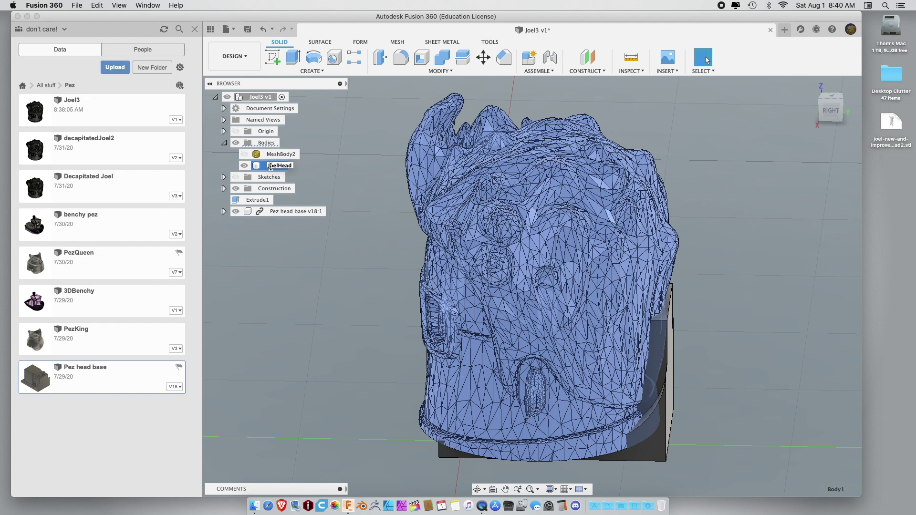
{"action": "key", "text": "Return"}
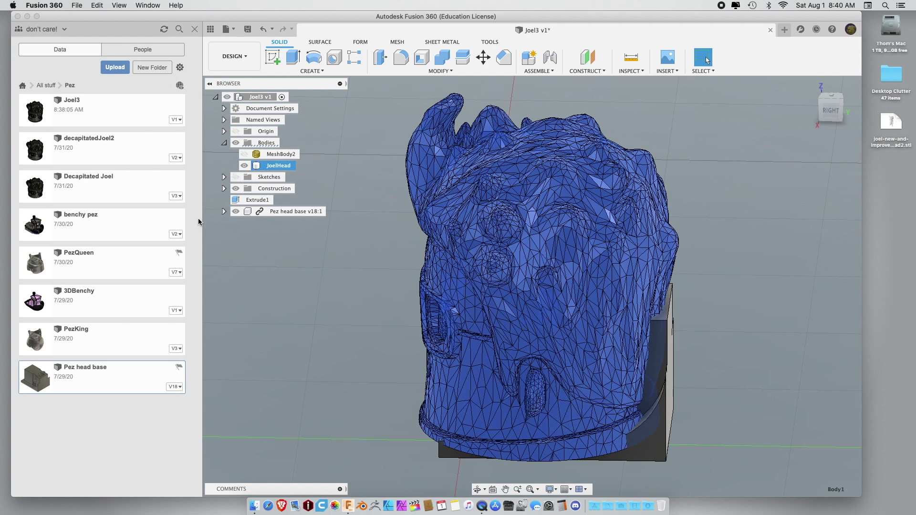
{"action": "double_click", "coordinate": [274, 166]}
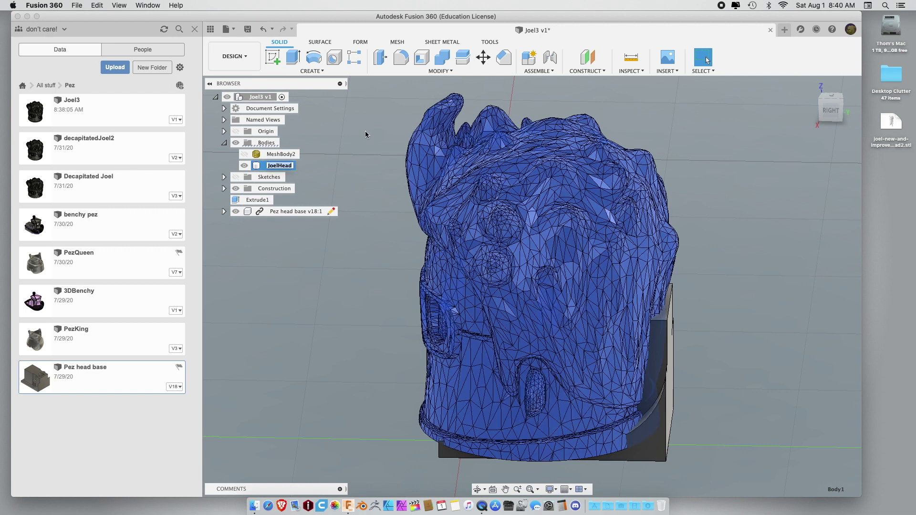
Step: Combine-cut the PezKnockout body from JoelHead, then hide the Pez head base component
{"action": "left_click", "coordinate": [442, 56]}
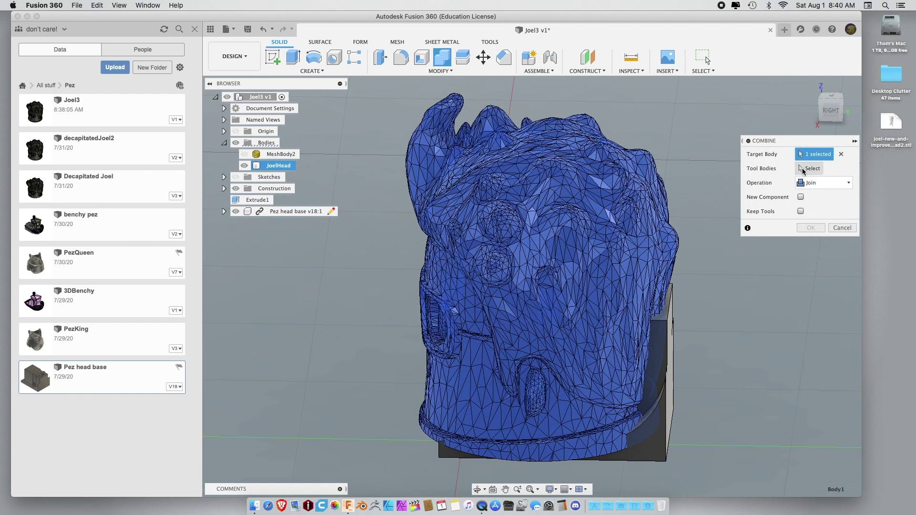
{"action": "left_click", "coordinate": [807, 169]}
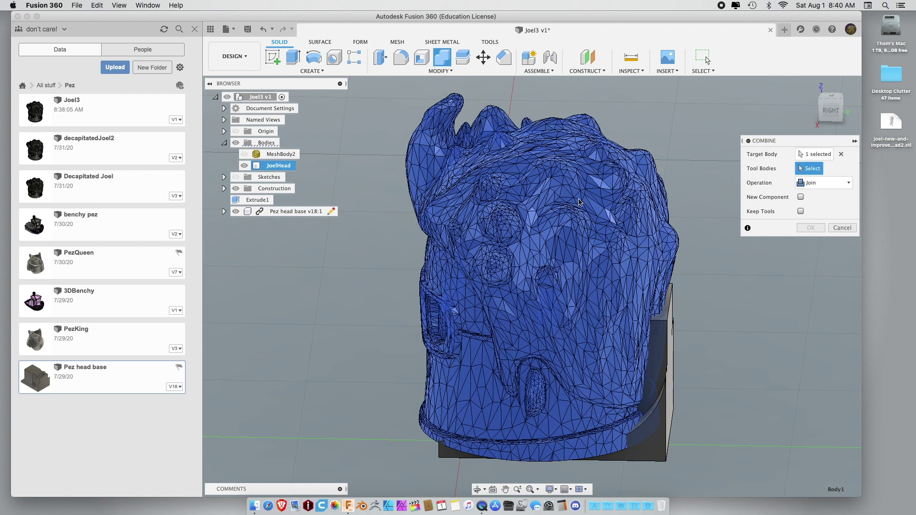
{"action": "left_click", "coordinate": [224, 212]}
{"action": "left_click", "coordinate": [232, 234]}
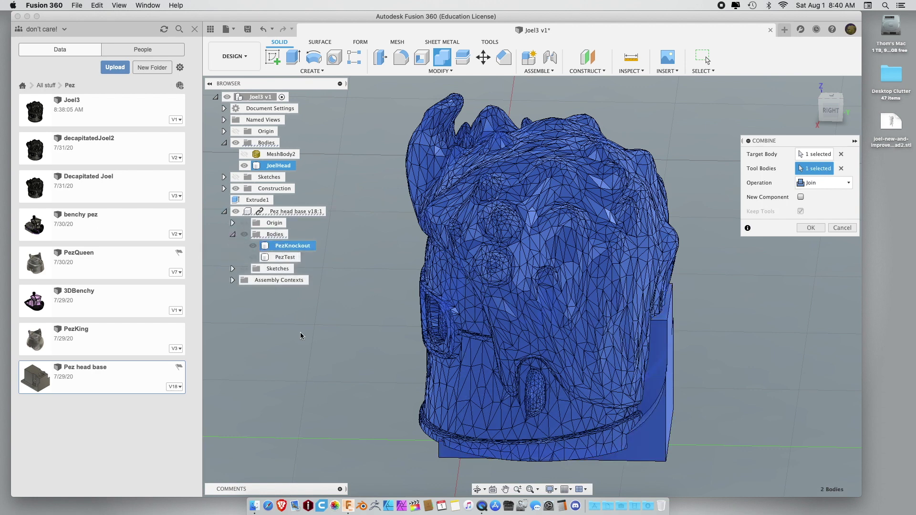
{"action": "left_click", "coordinate": [817, 183]}
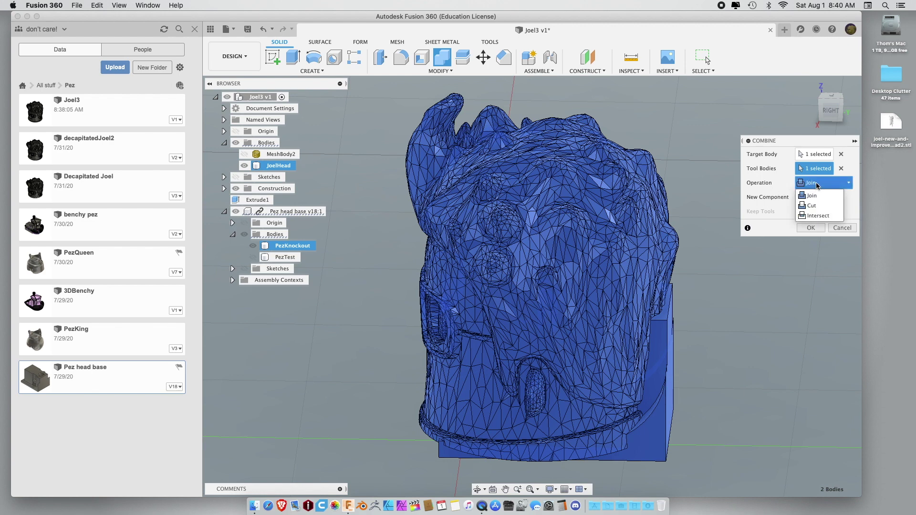
{"action": "left_click", "coordinate": [810, 228]}
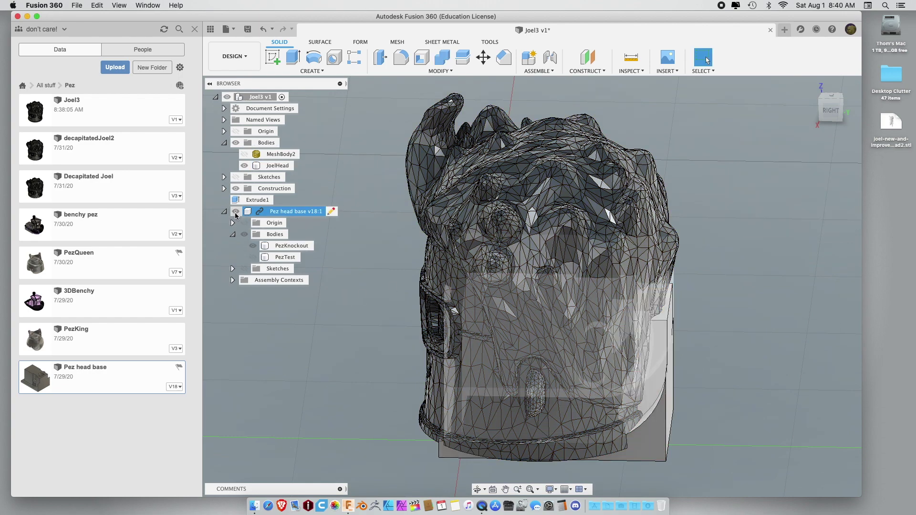
{"action": "left_click", "coordinate": [236, 212]}
{"action": "middle_click_drag", "start_coordinate": [321, 338], "coordinate": [324, 239], "text": "shift"}
Step: Extrude-cut the circular profile 8.044 mm off JoelHead's bottom and inspect the flattened result
{"action": "left_click", "coordinate": [606, 186]}
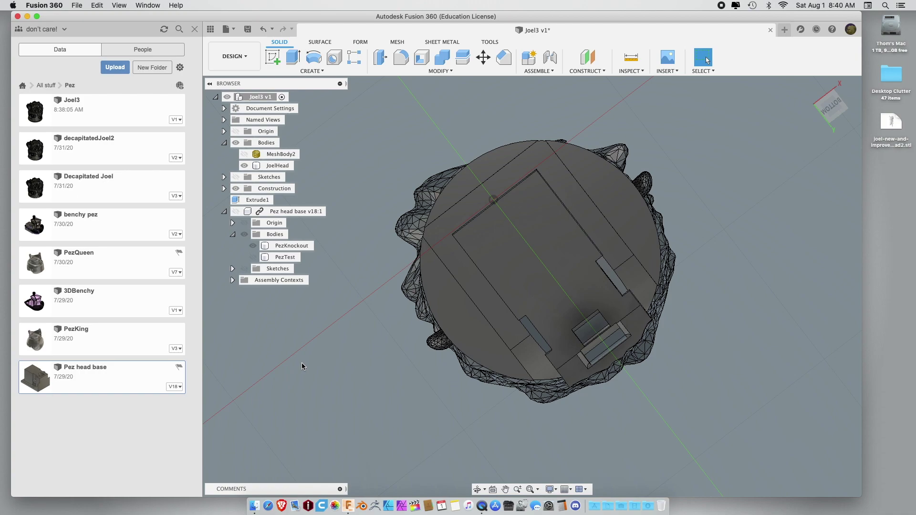
{"action": "middle_click_drag", "start_coordinate": [302, 366], "coordinate": [263, 324], "text": "shift"}
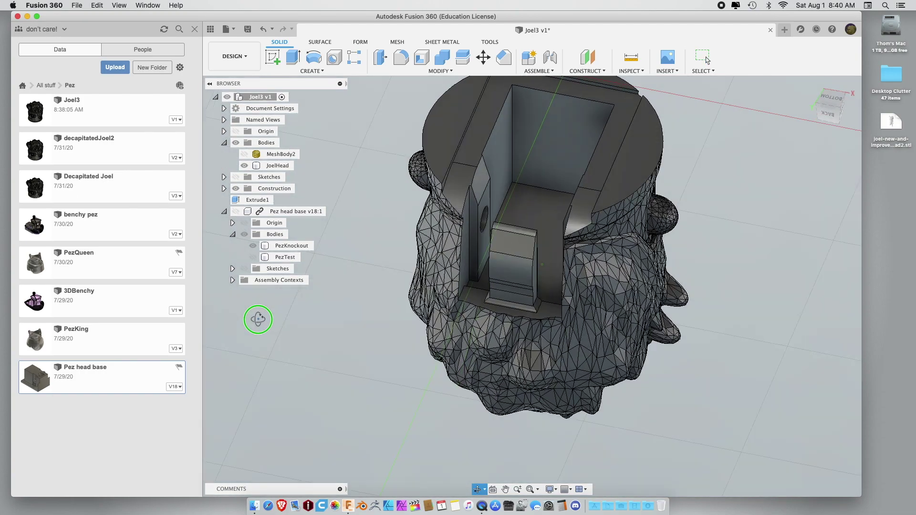
{"action": "left_click_drag", "start_coordinate": [258, 320], "coordinate": [279, 332]}
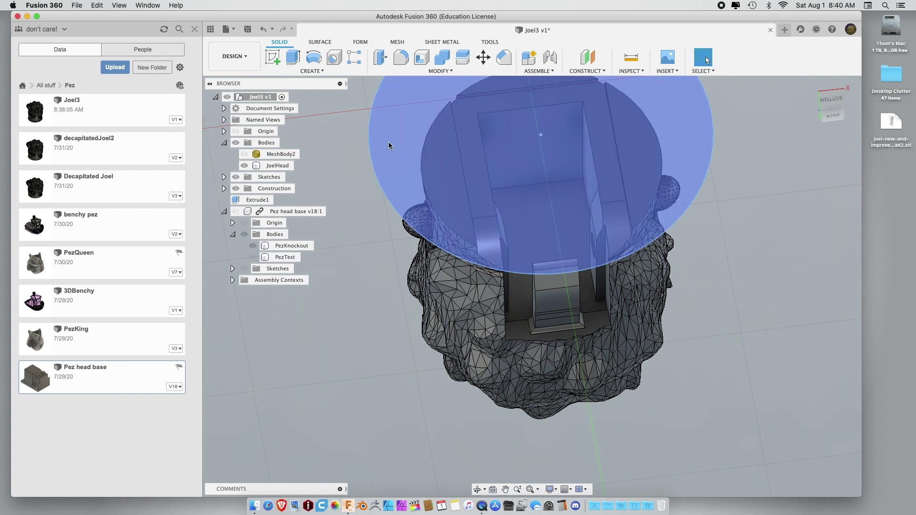
{"action": "left_click", "coordinate": [389, 141]}
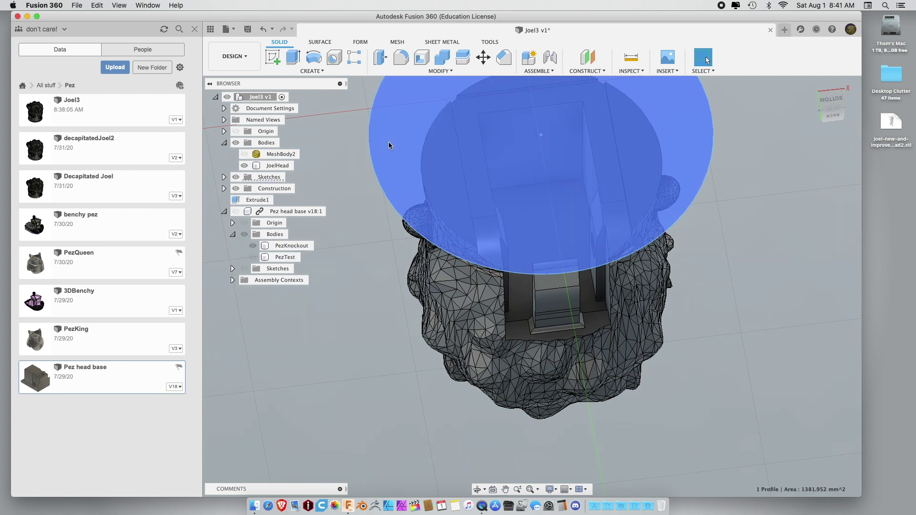
{"action": "left_click", "coordinate": [288, 59]}
{"action": "middle_click_drag", "start_coordinate": [568, 315], "coordinate": [599, 200], "text": "shift"}
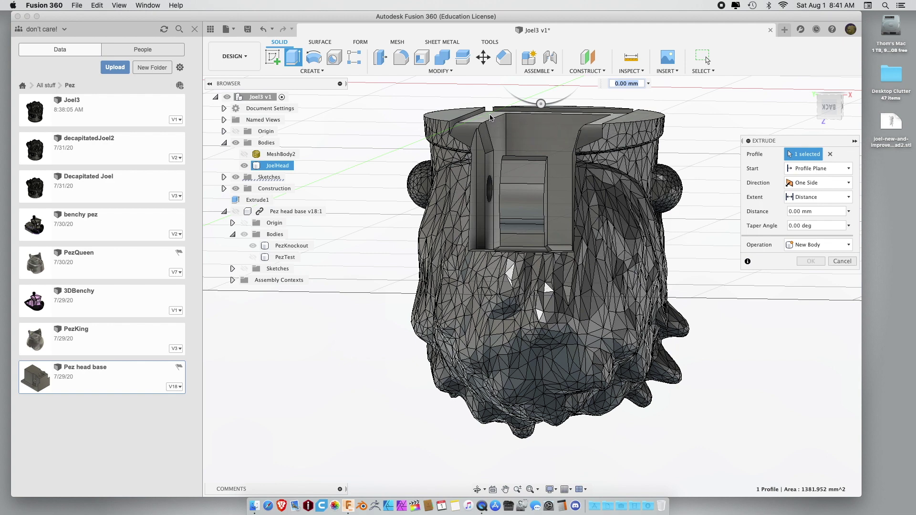
{"action": "type", "text": "8.044"}
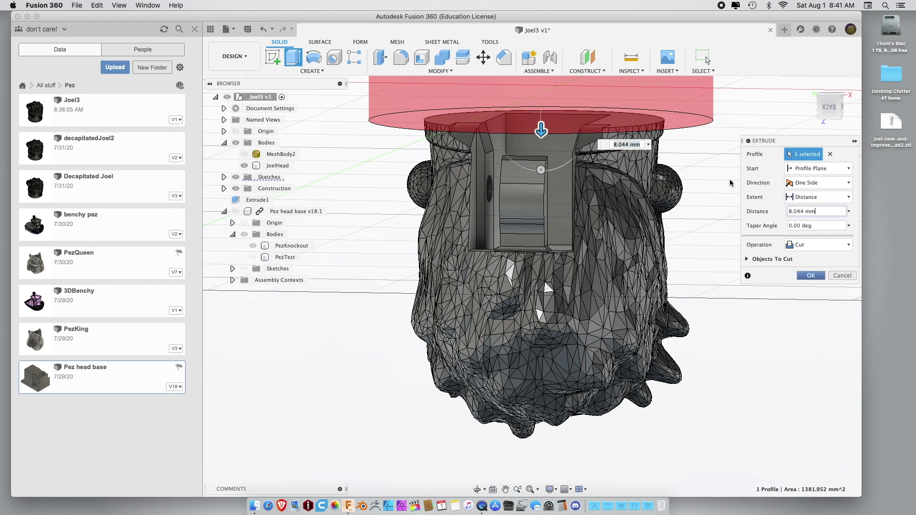
{"action": "key", "text": "Return"}
{"action": "middle_click_drag", "start_coordinate": [729, 179], "coordinate": [622, 27], "text": "shift"}
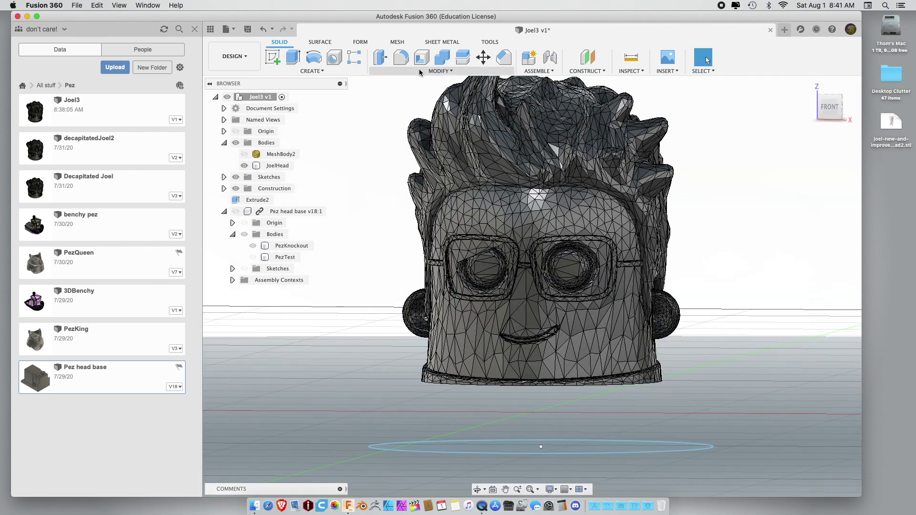